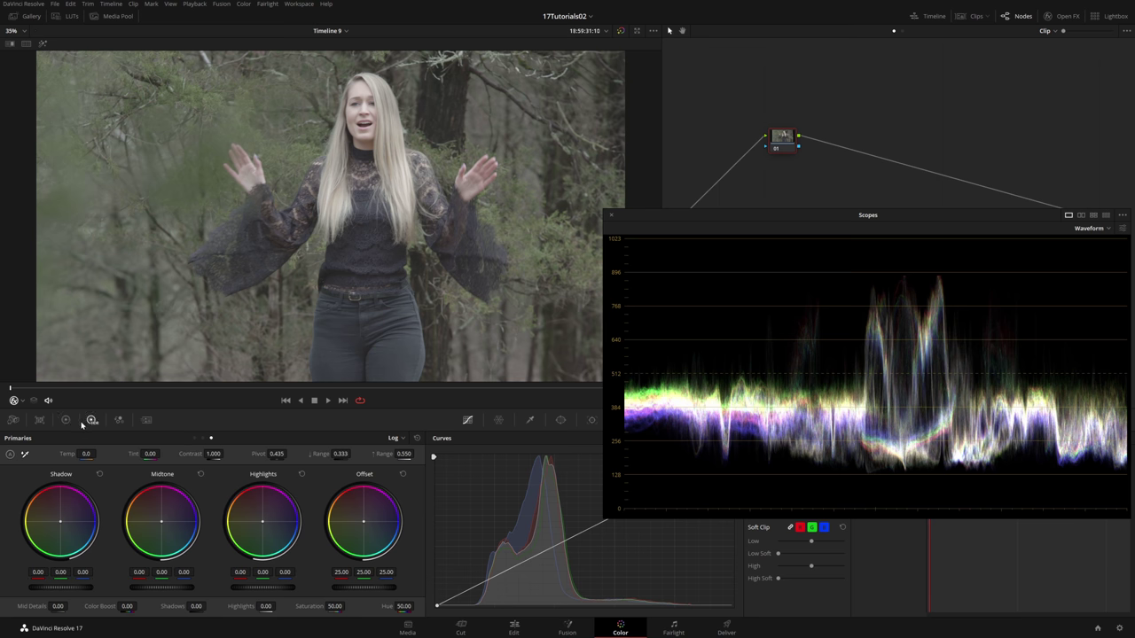
Step: Switch the Primaries palette from Log to lift, gamma and gain Wheels mode
{"action": "left_click", "coordinate": [91, 420]}
{"action": "left_click", "coordinate": [65, 419]}
{"action": "left_click", "coordinate": [195, 438]}
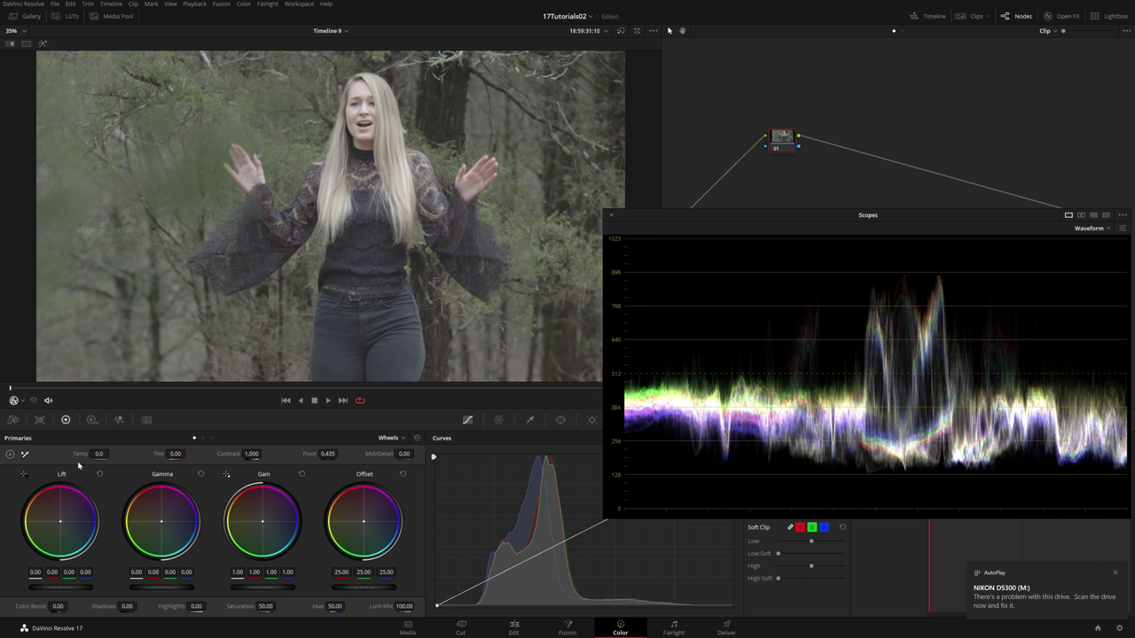
Step: On the grey ramp clip, trial lowering and raising lift, then reset it to zero
{"action": "key", "text": "Down"}
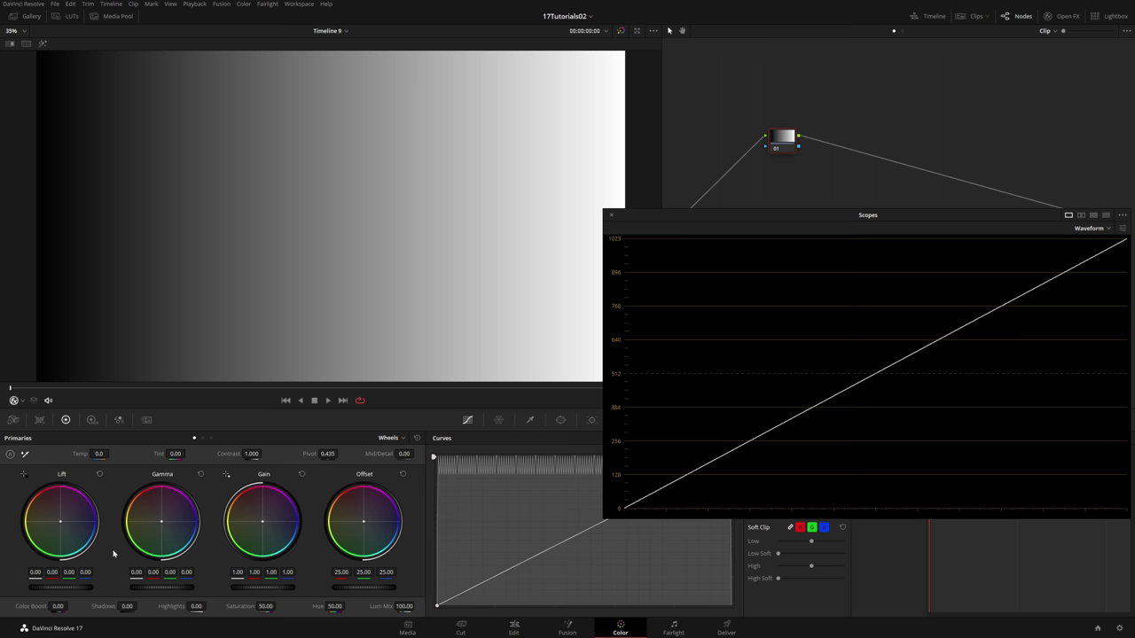
{"action": "left_click_drag", "start_coordinate": [61, 588], "coordinate": [54, 587]}
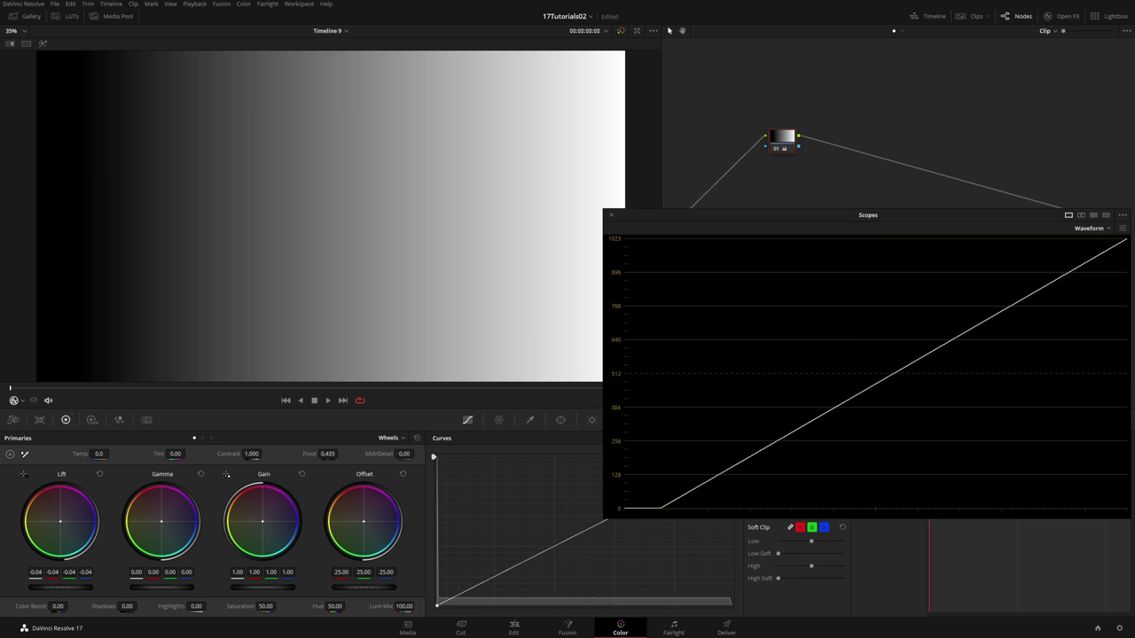
{"action": "left_click_drag", "start_coordinate": [53, 588], "coordinate": [74, 587]}
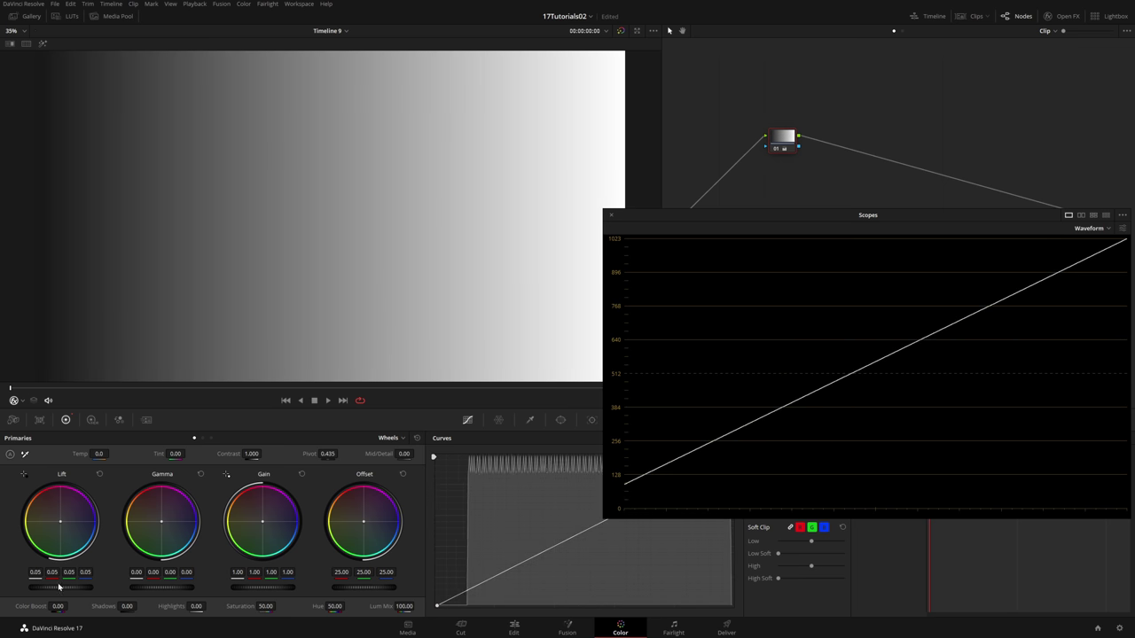
{"action": "left_click", "coordinate": [101, 477]}
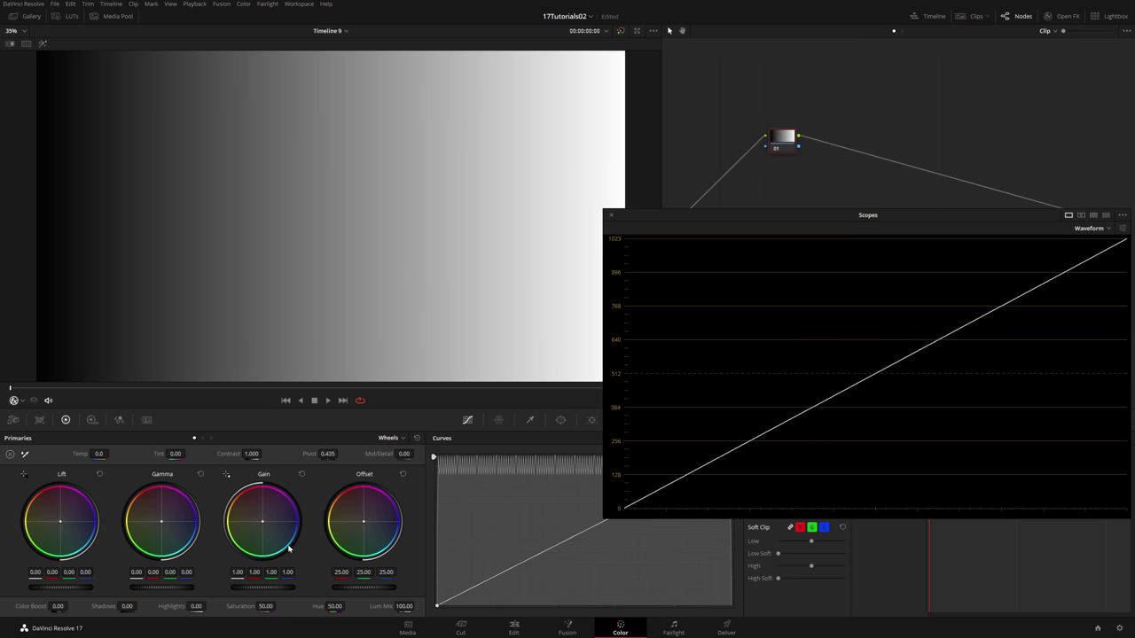
Step: Trial gain and gamma changes with resets, then lower offset to 16.20
{"action": "mouse_move", "coordinate": [262, 587]}
{"action": "left_mouse_down"}
{"action": "mouse_move", "coordinate": [252, 587]}
{"action": "mouse_move", "coordinate": [273, 588]}
{"action": "left_mouse_up"}
{"action": "left_click", "coordinate": [301, 474]}
{"action": "mouse_move", "coordinate": [172, 588]}
{"action": "left_mouse_down"}
{"action": "mouse_move", "coordinate": [189, 588]}
{"action": "mouse_move", "coordinate": [148, 588]}
{"action": "mouse_move", "coordinate": [188, 588]}
{"action": "left_mouse_up"}
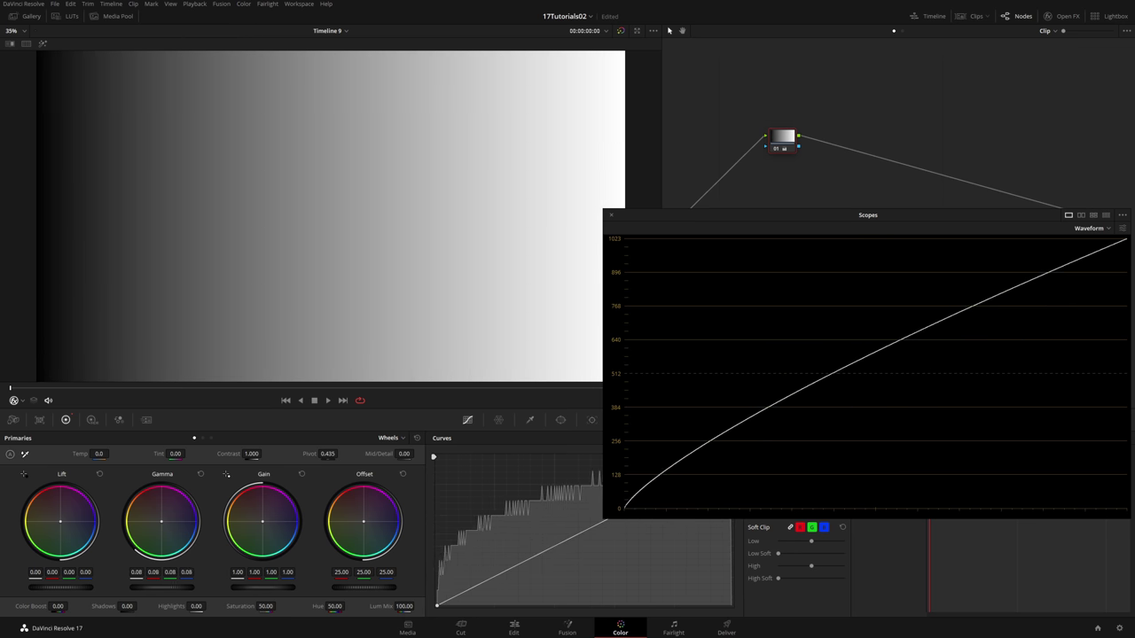
{"action": "left_click", "coordinate": [201, 474]}
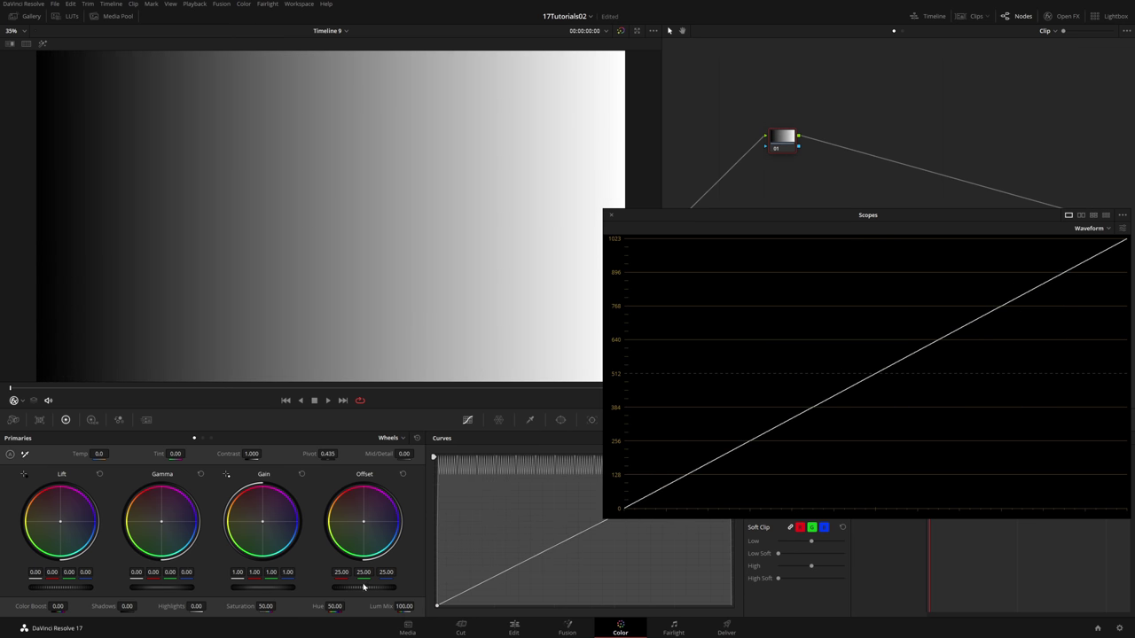
{"action": "mouse_move", "coordinate": [364, 587]}
{"action": "left_mouse_down"}
{"action": "mouse_move", "coordinate": [395, 587]}
{"action": "mouse_move", "coordinate": [348, 592]}
{"action": "left_mouse_up"}
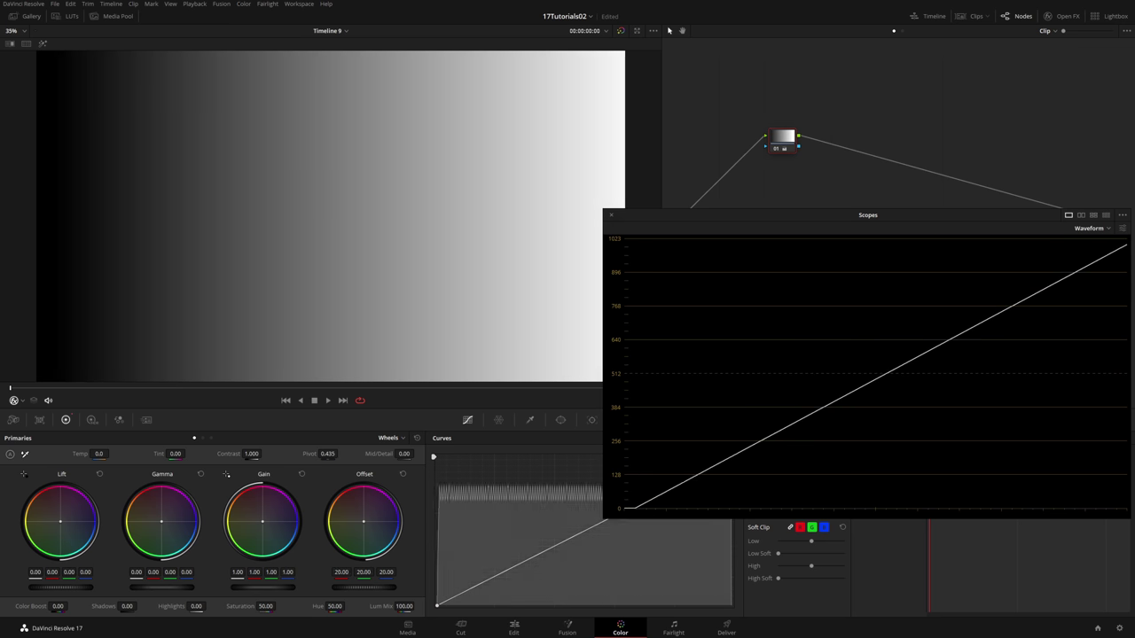
Step: Reset offset to 25.00, trial a blue shadow tint, then reset it to neutral
{"action": "left_click", "coordinate": [404, 475]}
{"action": "left_click_drag", "start_coordinate": [64, 524], "coordinate": [71, 518]}
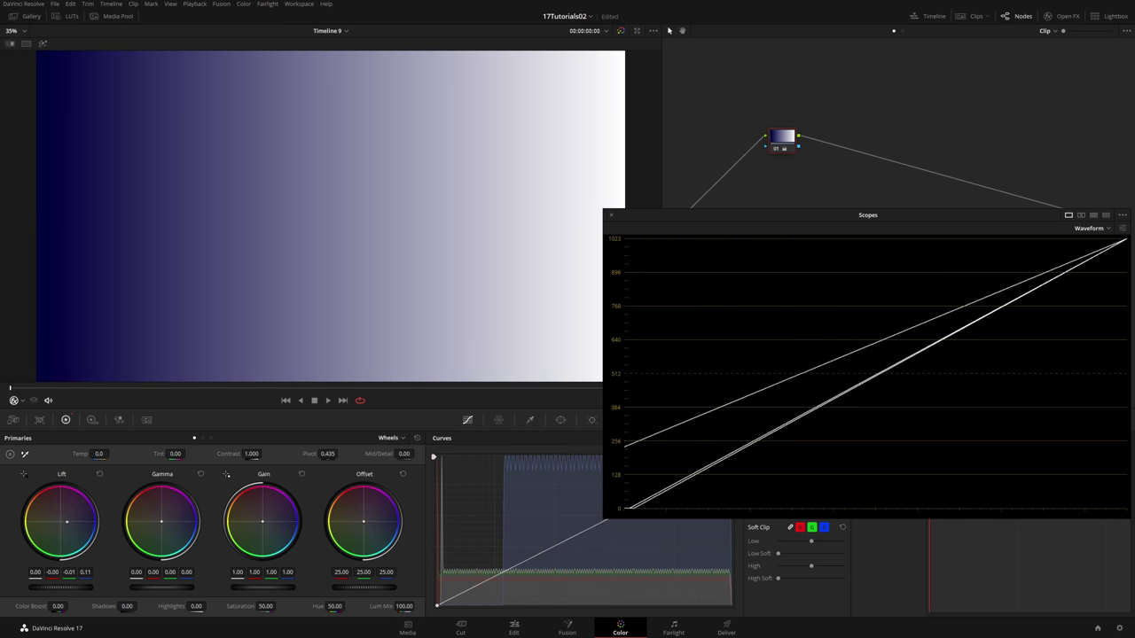
{"action": "left_click_drag", "start_coordinate": [66, 522], "coordinate": [64, 520]}
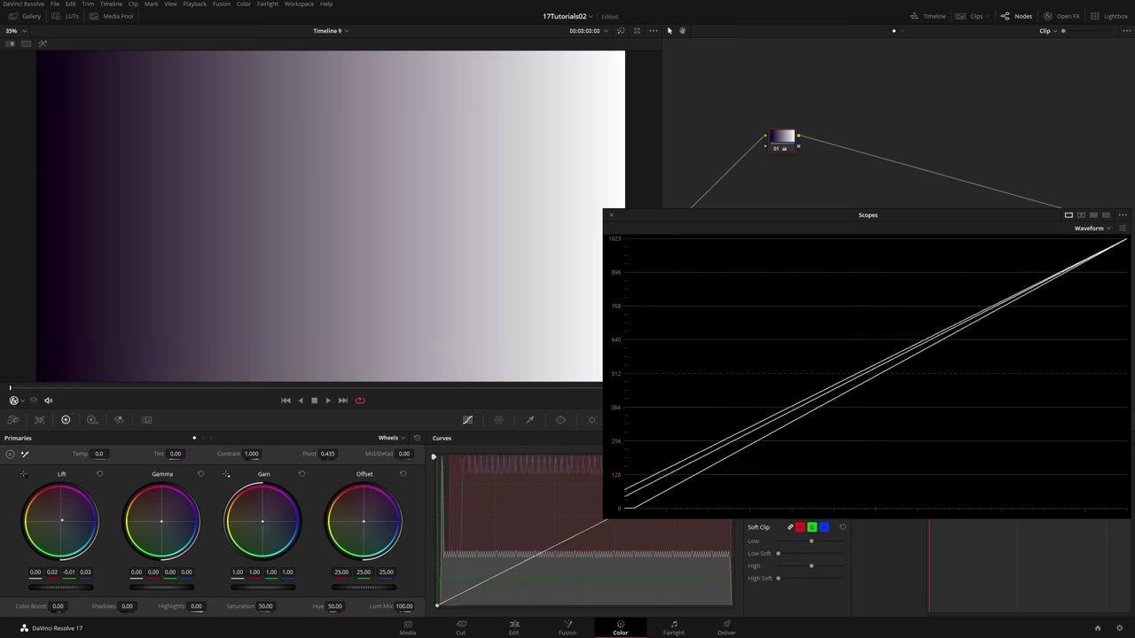
{"action": "double_click", "coordinate": [64, 521]}
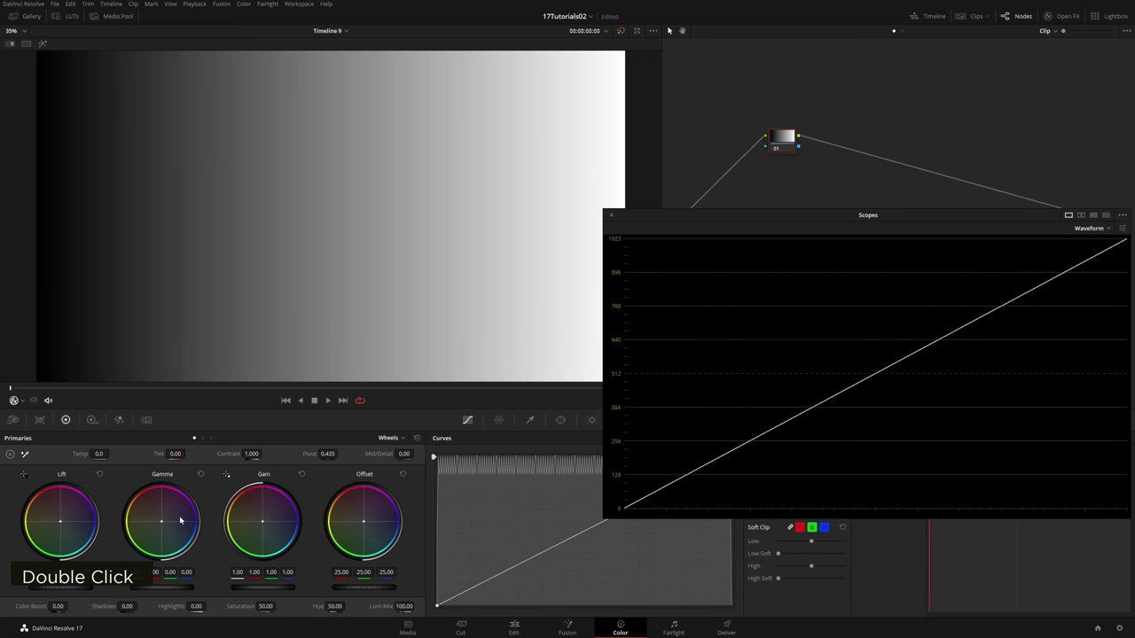
Step: Trial blue tints on the midtone, highlight and offset wheels, resetting each to neutral
{"action": "left_click_drag", "start_coordinate": [175, 525], "coordinate": [163, 522]}
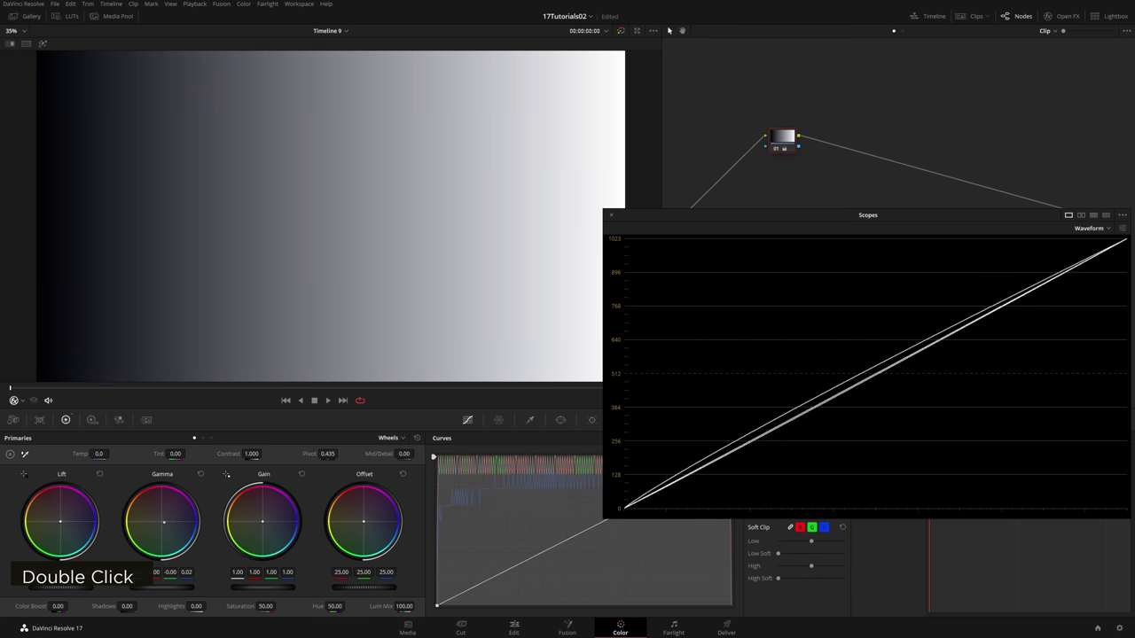
{"action": "double_click", "coordinate": [163, 522]}
{"action": "left_click_drag", "start_coordinate": [278, 520], "coordinate": [266, 523]}
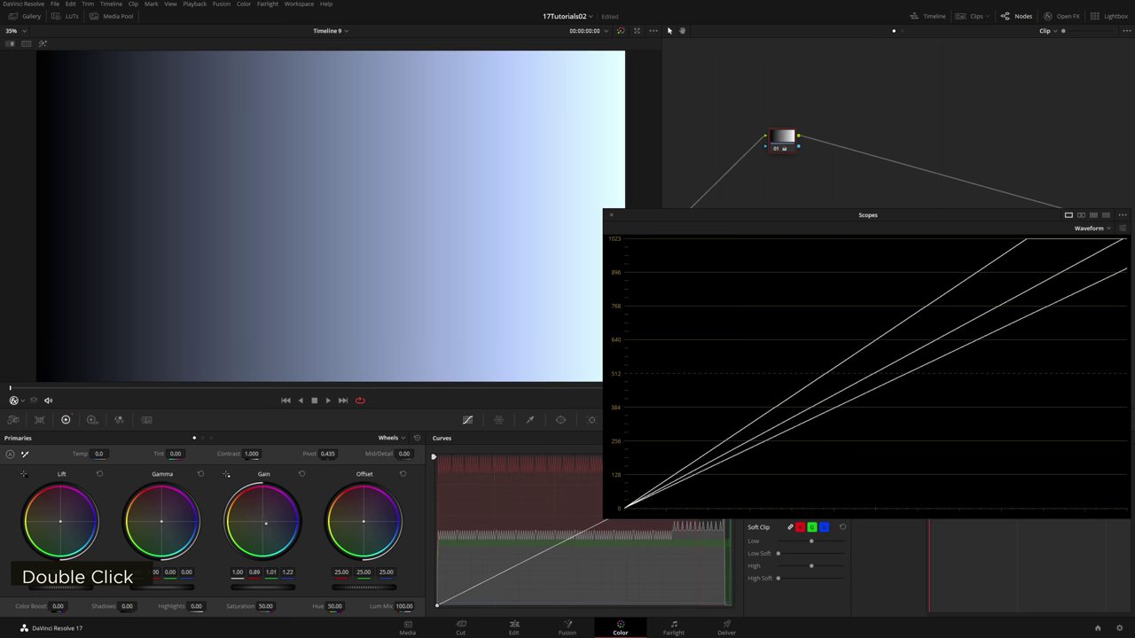
{"action": "double_click", "coordinate": [263, 523]}
{"action": "left_click_drag", "start_coordinate": [366, 522], "coordinate": [364, 523]}
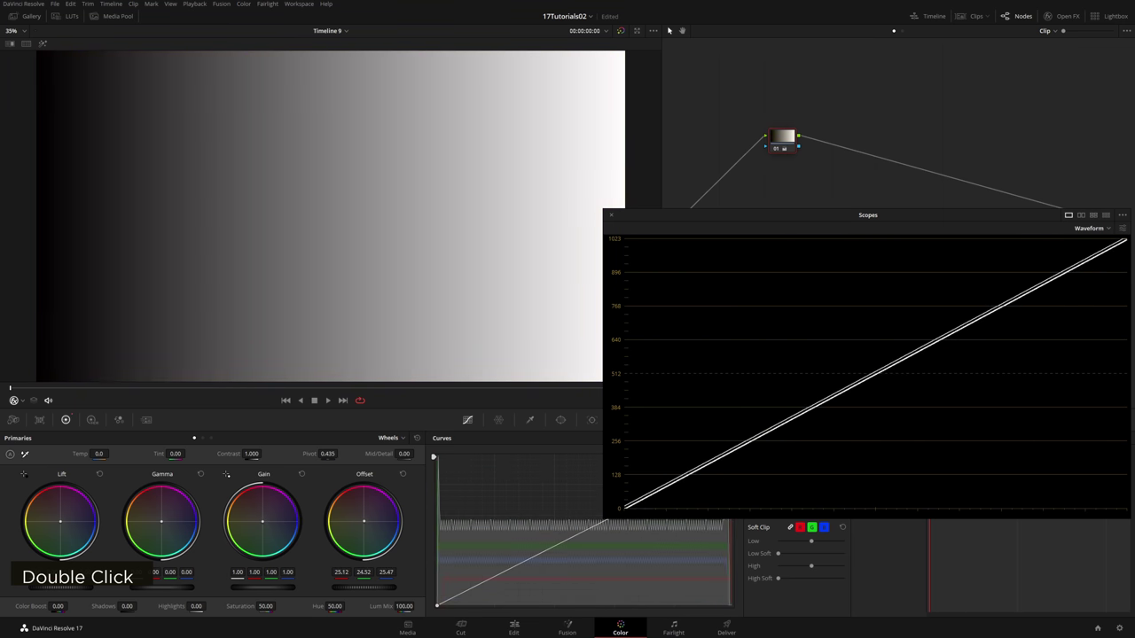
{"action": "double_click", "coordinate": [363, 522]}
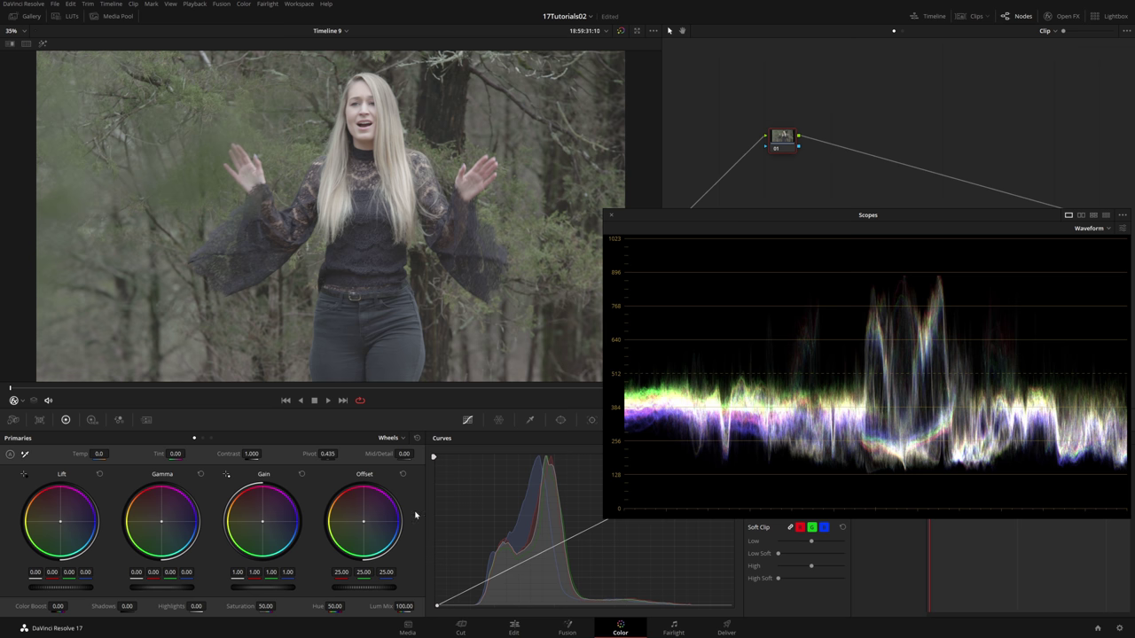
{"action": "left_click_drag", "start_coordinate": [59, 587], "coordinate": [32, 587]}
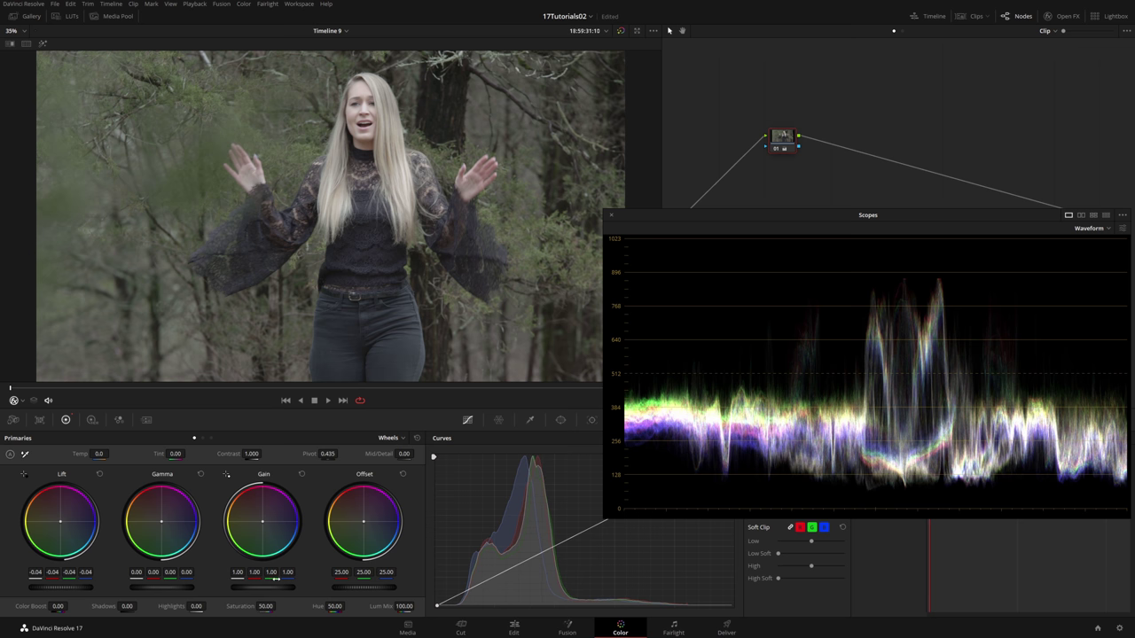
{"action": "left_click_drag", "start_coordinate": [283, 589], "coordinate": [328, 587]}
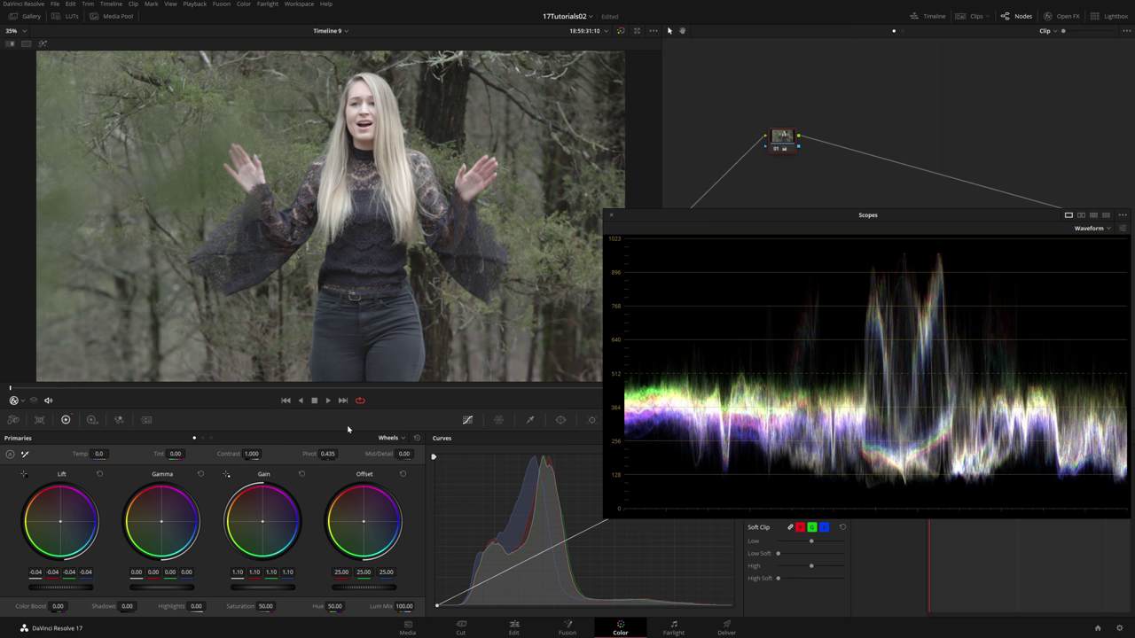
Step: In Log wheels on the ramp, trial raised shadows and lowered highlights, then reset all
{"action": "left_click", "coordinate": [417, 438]}
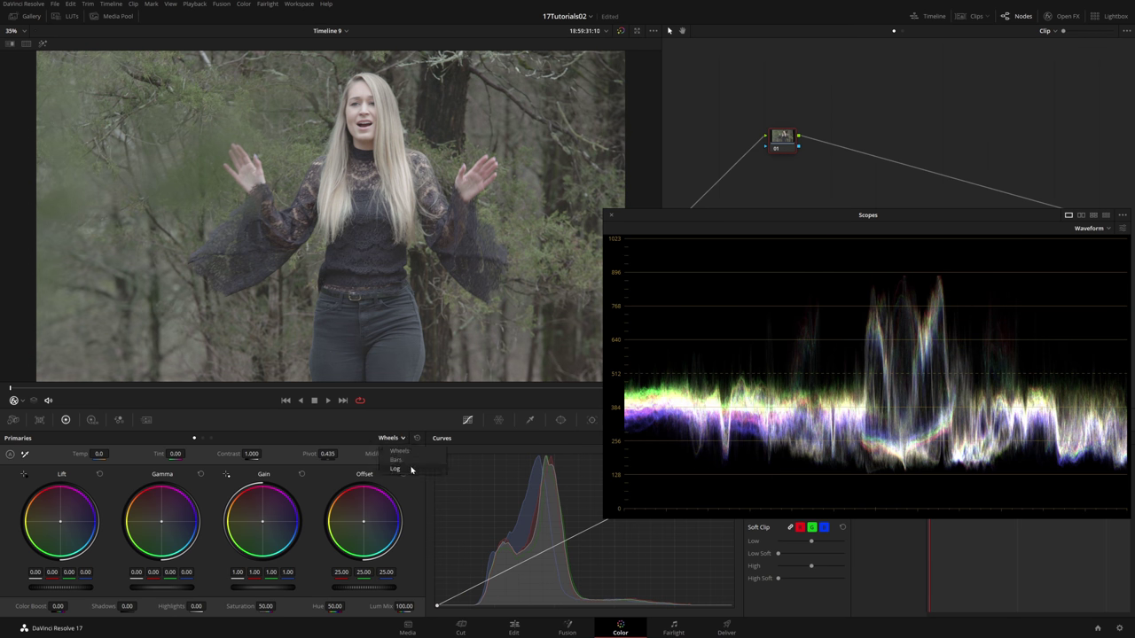
{"action": "left_click", "coordinate": [411, 469]}
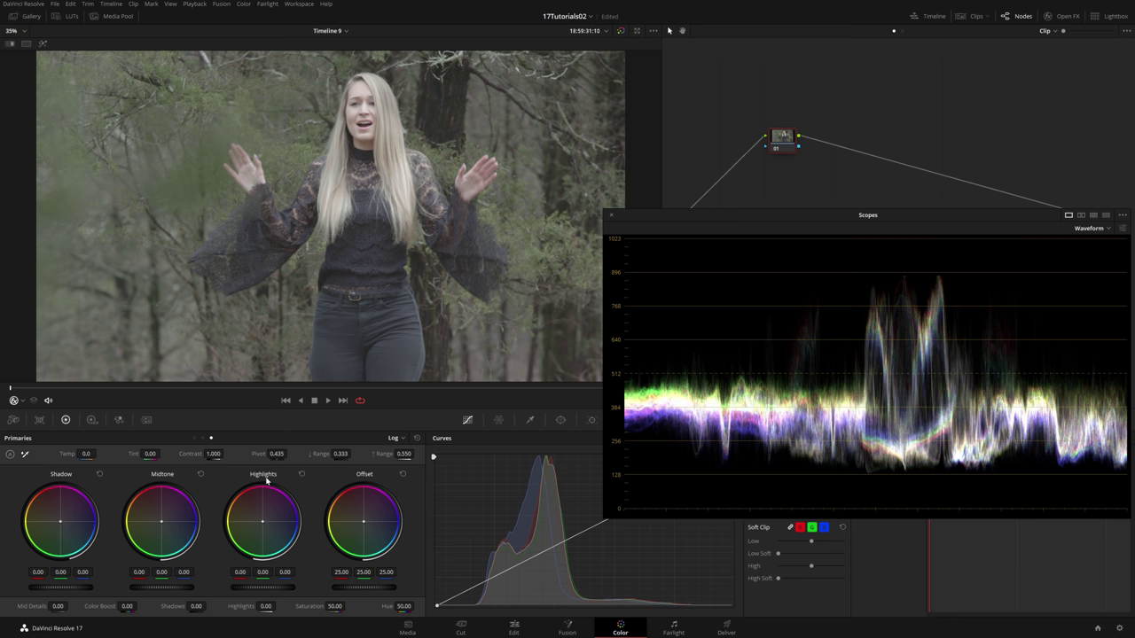
{"action": "key", "text": "Down"}
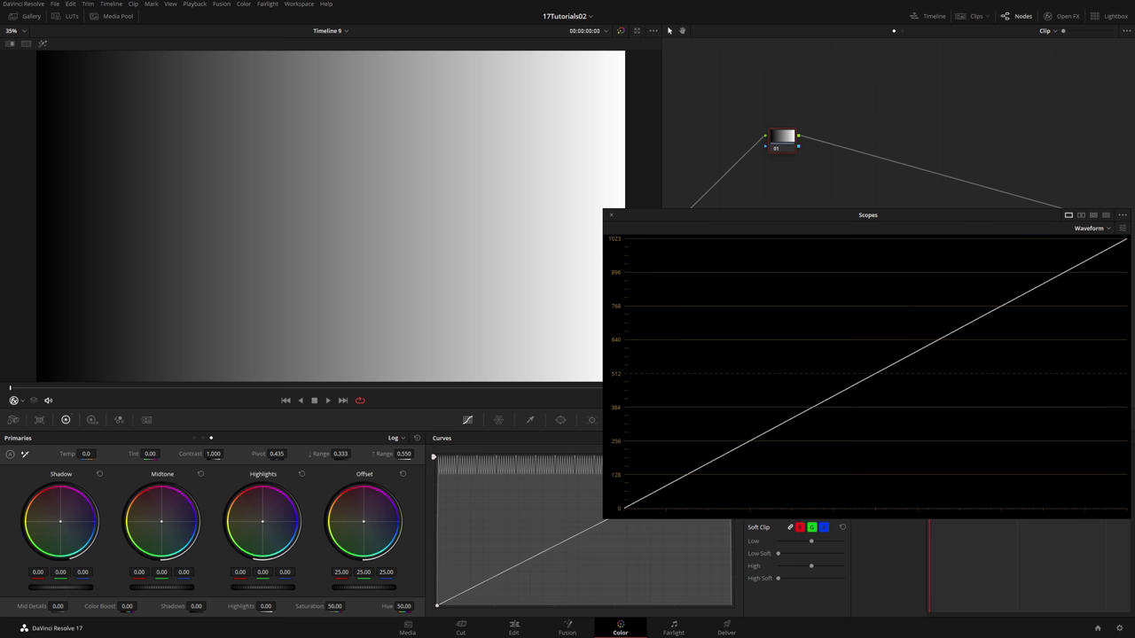
{"action": "left_click_drag", "start_coordinate": [75, 588], "coordinate": [111, 588]}
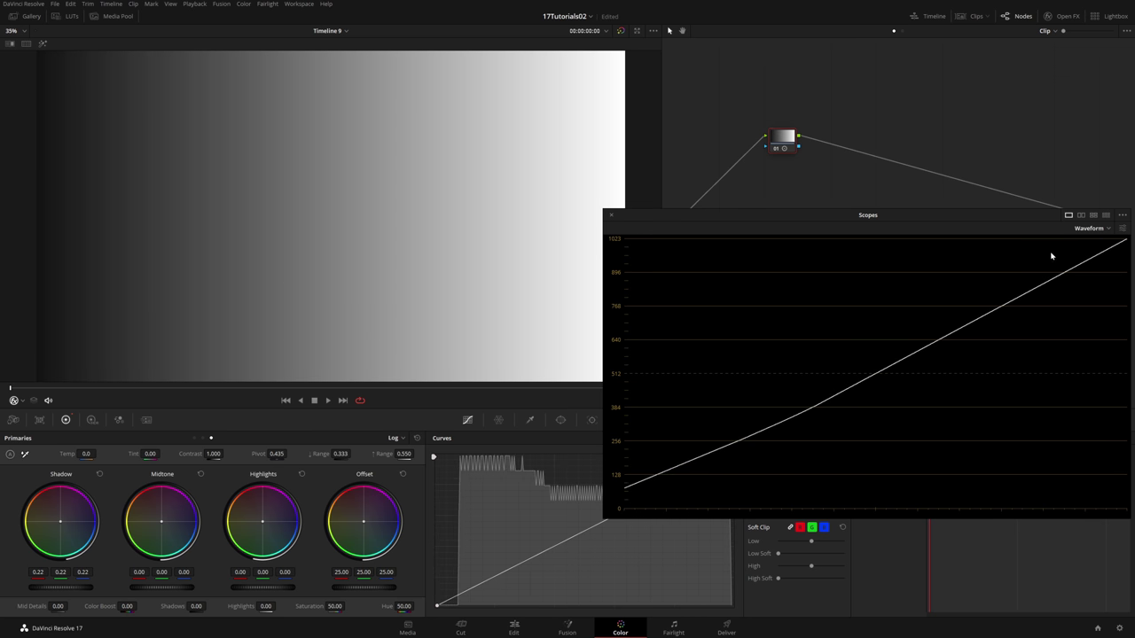
{"action": "mouse_move", "coordinate": [71, 589]}
{"action": "left_mouse_down"}
{"action": "mouse_move", "coordinate": [146, 589]}
{"action": "mouse_move", "coordinate": [186, 570]}
{"action": "left_mouse_up"}
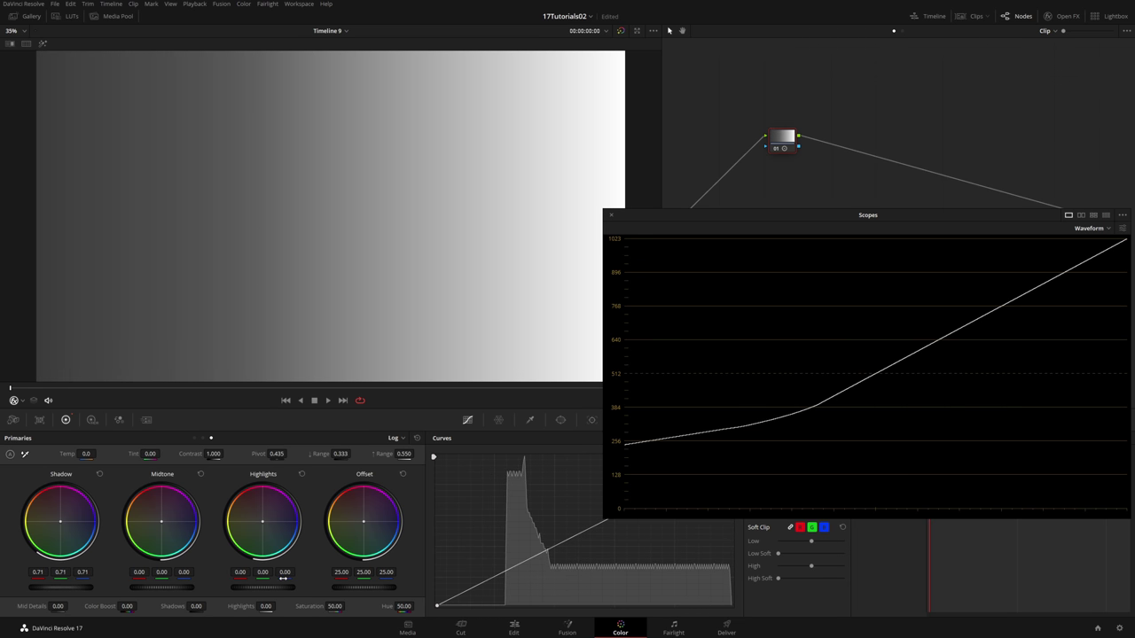
{"action": "left_click_drag", "start_coordinate": [262, 587], "coordinate": [168, 587]}
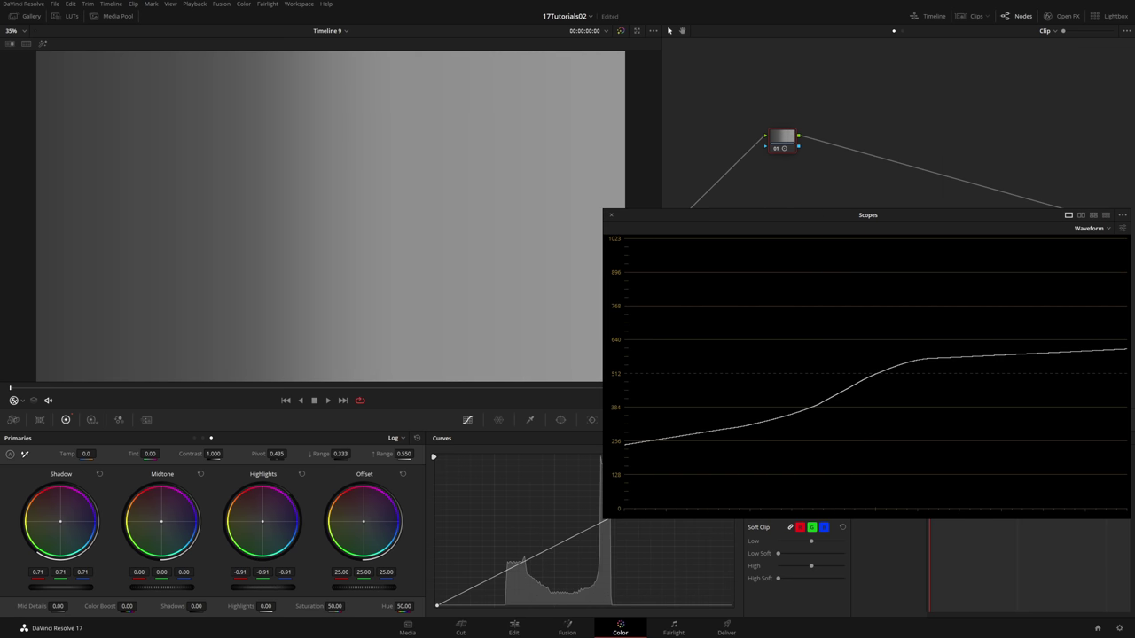
{"action": "key", "text": "shift+Home"}
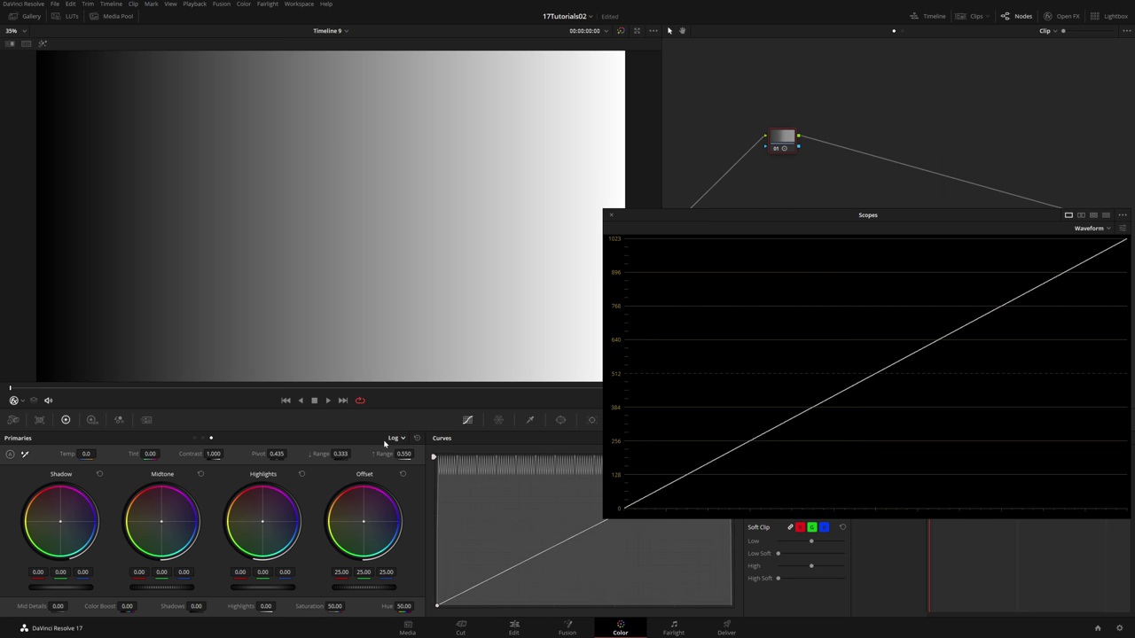
Step: In Wheels mode, trial raised lift and lowered gain, reset, and return to Log wheels
{"action": "left_click", "coordinate": [195, 438]}
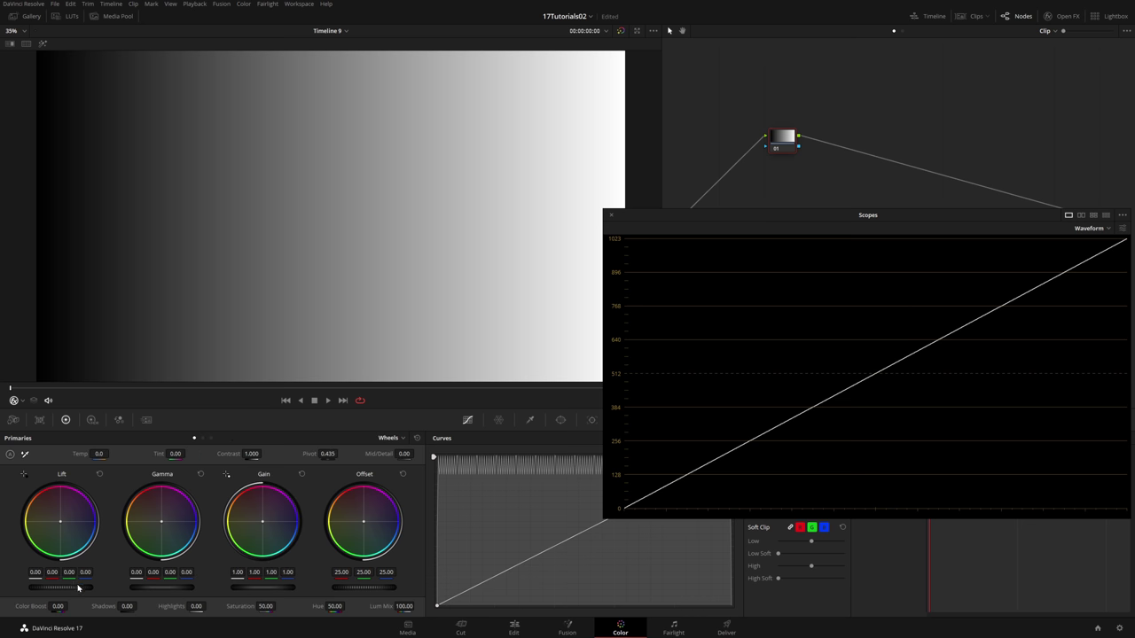
{"action": "left_click_drag", "start_coordinate": [80, 587], "coordinate": [106, 593]}
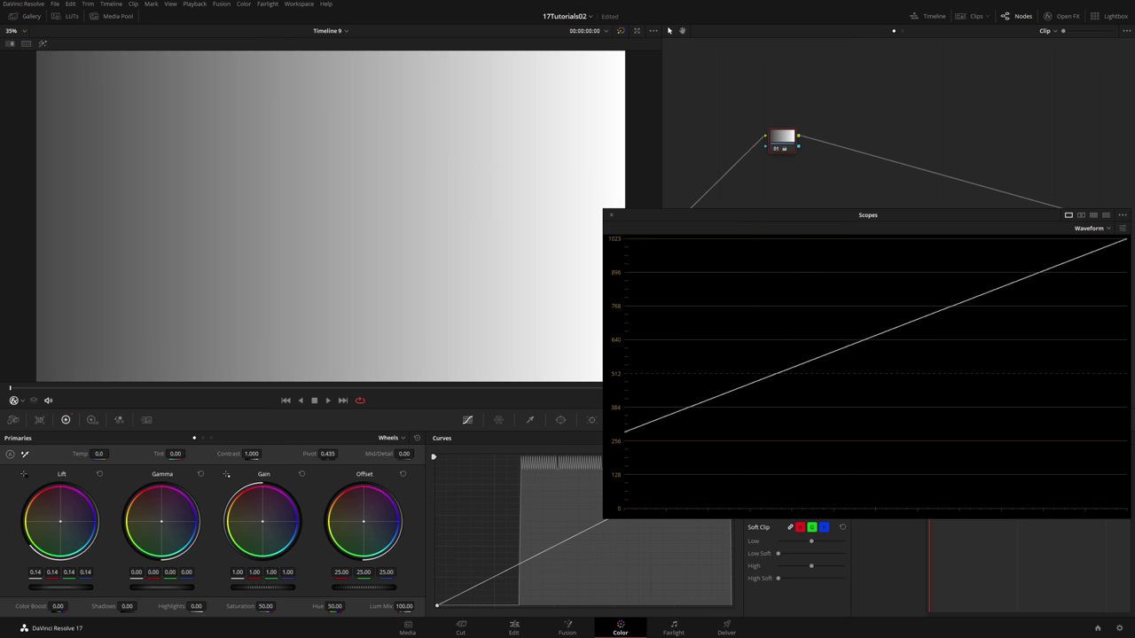
{"action": "left_click_drag", "start_coordinate": [263, 587], "coordinate": [231, 588]}
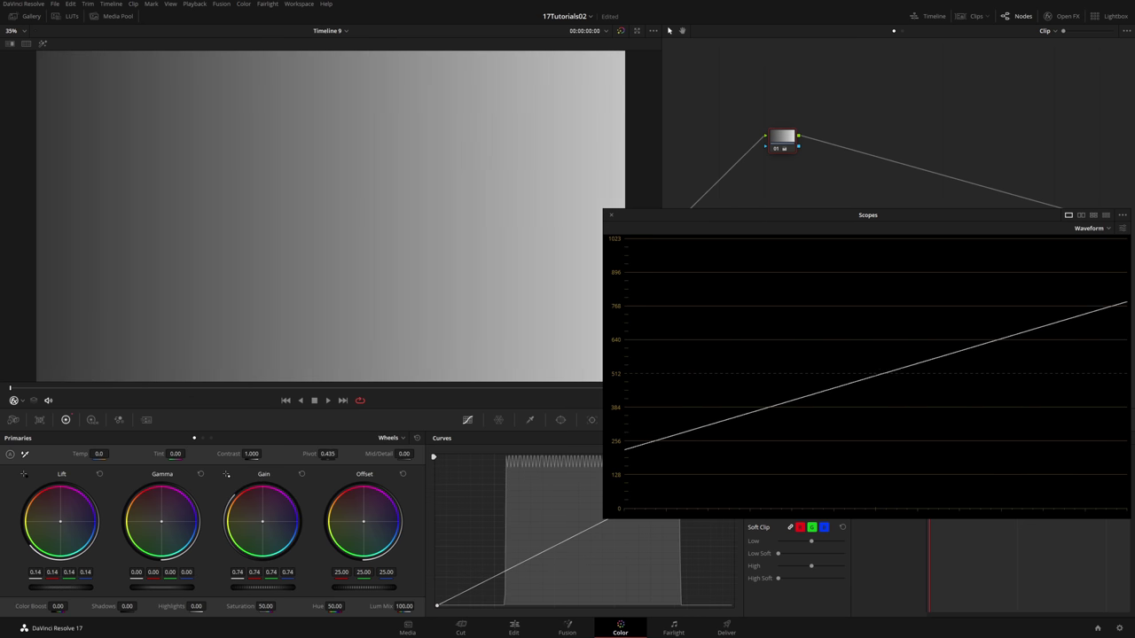
{"action": "left_click", "coordinate": [416, 438]}
{"action": "left_click", "coordinate": [403, 470]}
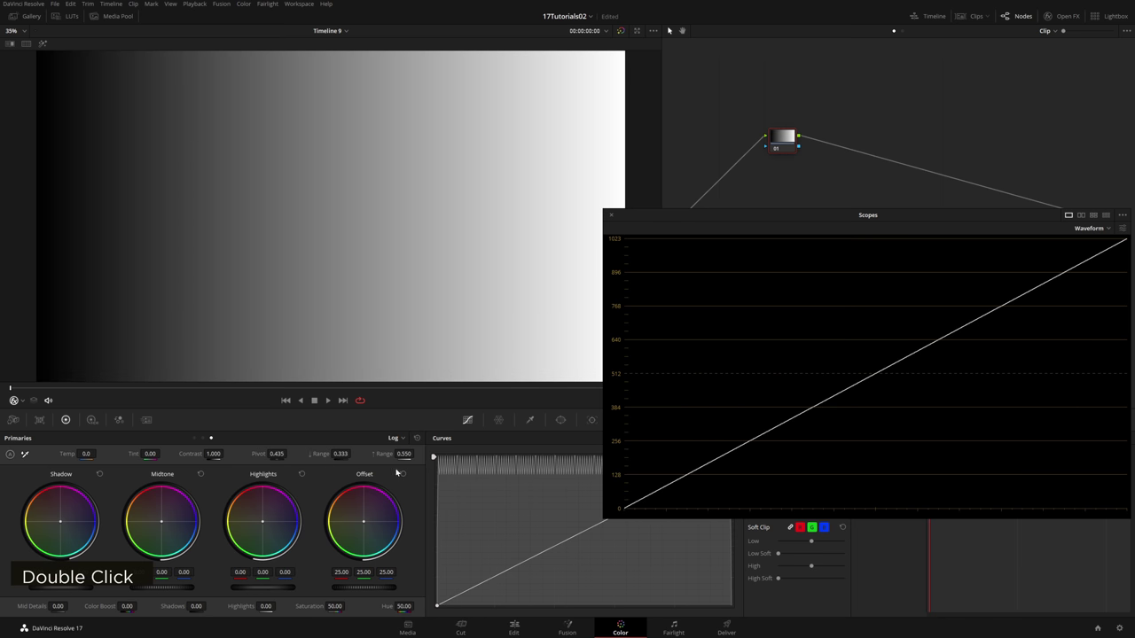
Step: Raise Log shadows to 0.58, set low range 0.299, high range 0.758, highlights -0.45
{"action": "left_click_drag", "start_coordinate": [89, 588], "coordinate": [219, 529]}
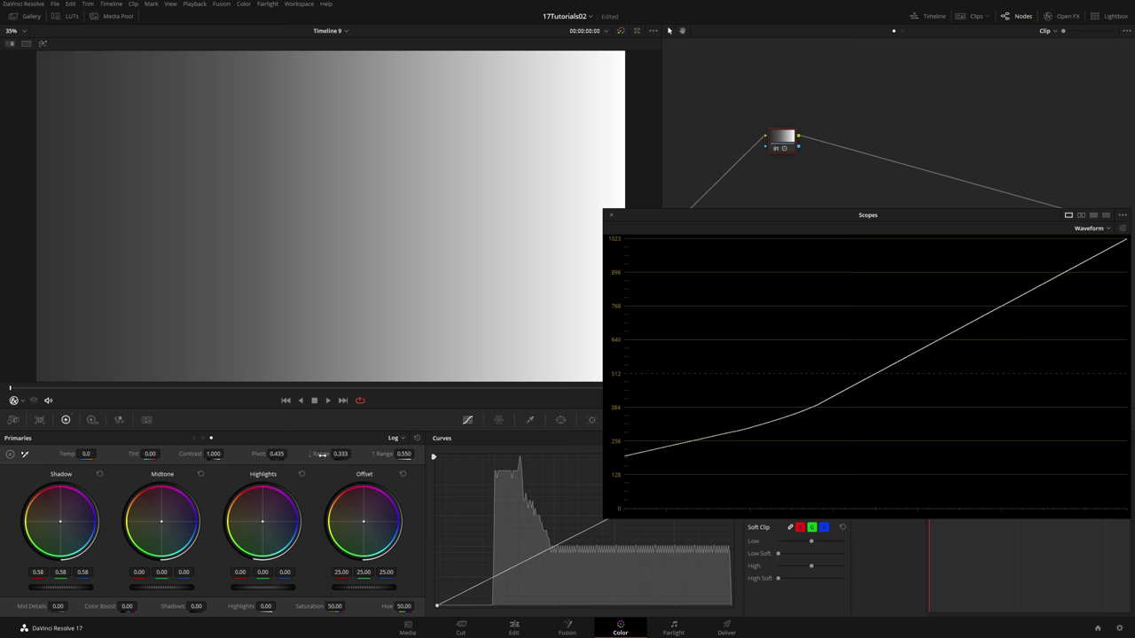
{"action": "left_click_drag", "start_coordinate": [325, 455], "coordinate": [417, 453]}
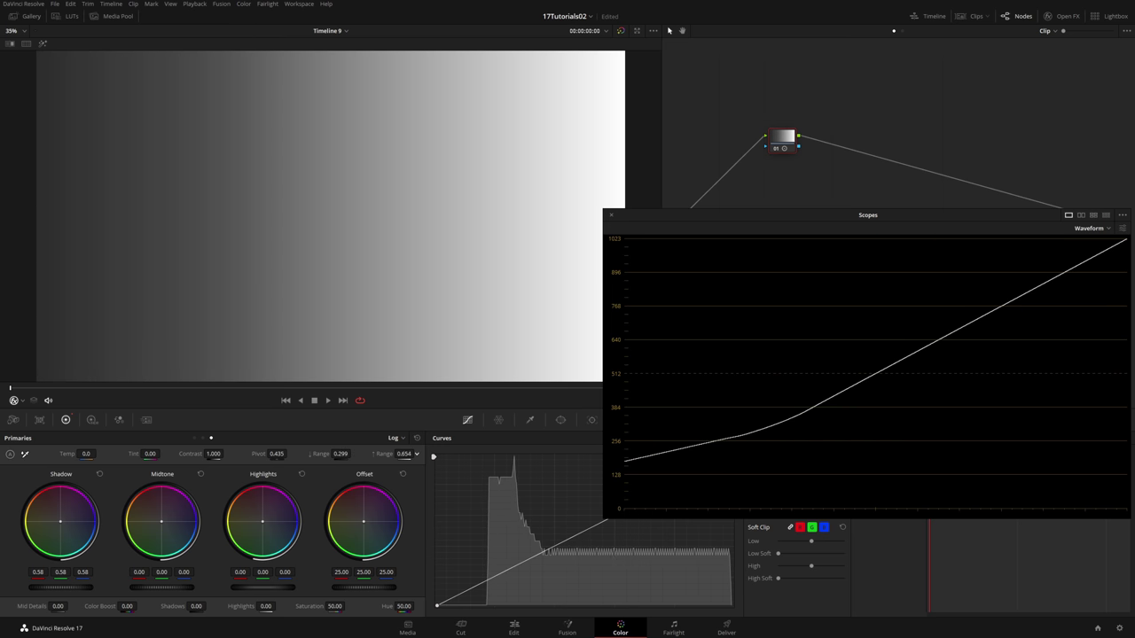
{"action": "double_click", "coordinate": [403, 453]}
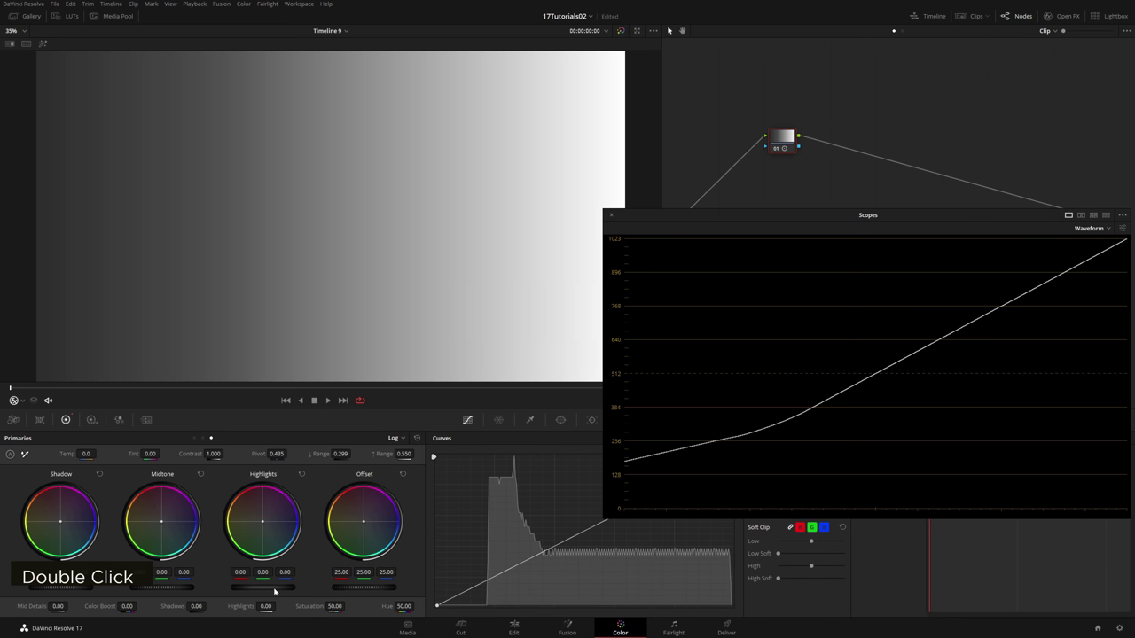
{"action": "mouse_move", "coordinate": [269, 586]}
{"action": "left_mouse_down"}
{"action": "mouse_move", "coordinate": [98, 577]}
{"action": "mouse_move", "coordinate": [375, 473]}
{"action": "mouse_move", "coordinate": [461, 464]}
{"action": "mouse_move", "coordinate": [382, 454]}
{"action": "left_mouse_up"}
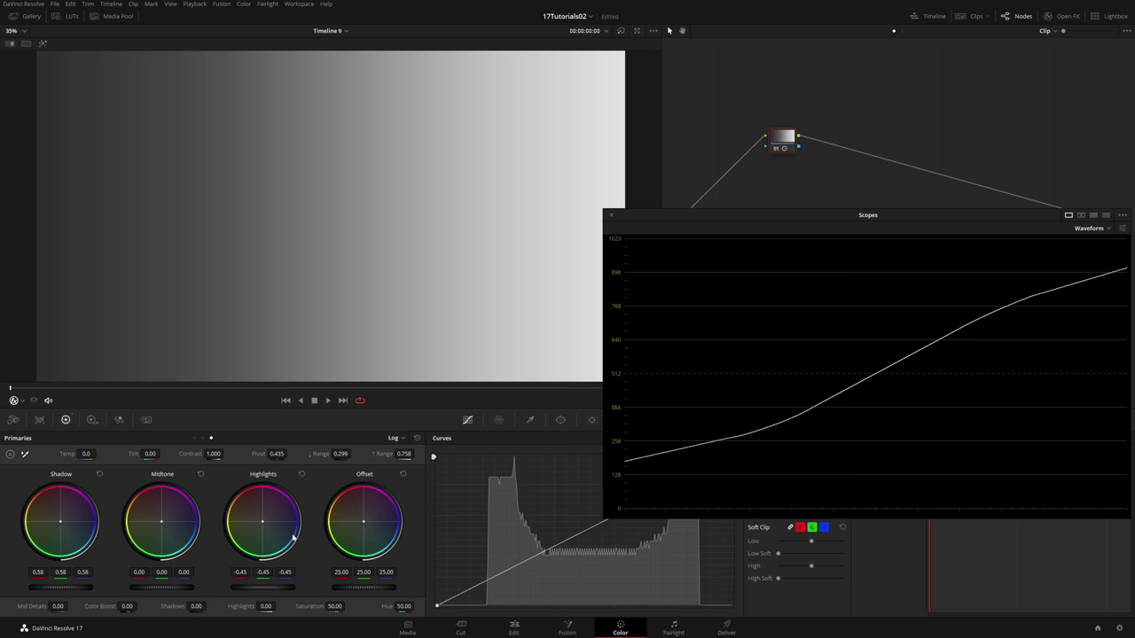
Step: Lower highlights slightly more, then tint highlights toward blue and shadows toward green
{"action": "left_click_drag", "start_coordinate": [290, 587], "coordinate": [277, 587]}
{"action": "left_click_drag", "start_coordinate": [263, 521], "coordinate": [273, 529]}
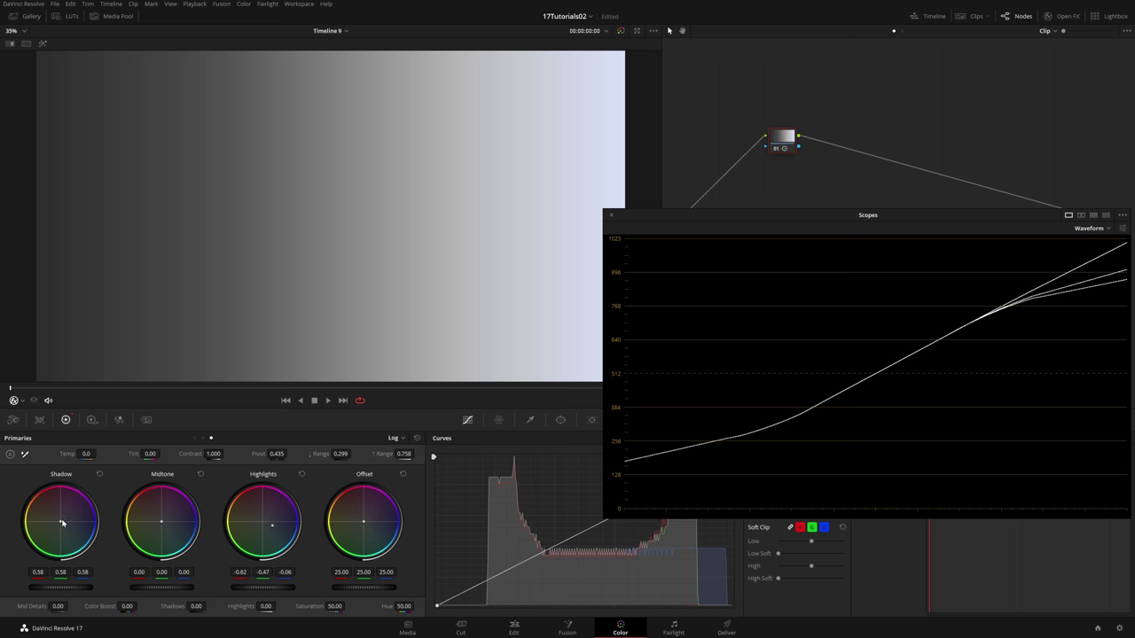
{"action": "left_click_drag", "start_coordinate": [61, 522], "coordinate": [54, 518]}
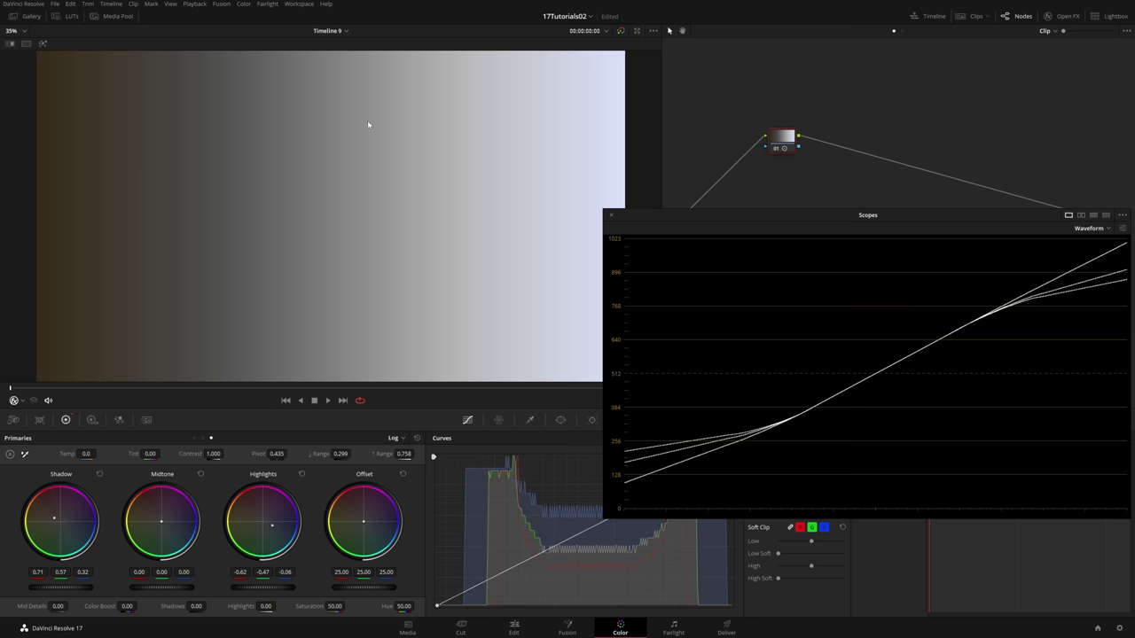
Step: Widen the shadow low range to 0.349 and raise offset to about 34.70
{"action": "left_click_drag", "start_coordinate": [320, 452], "coordinate": [353, 453]}
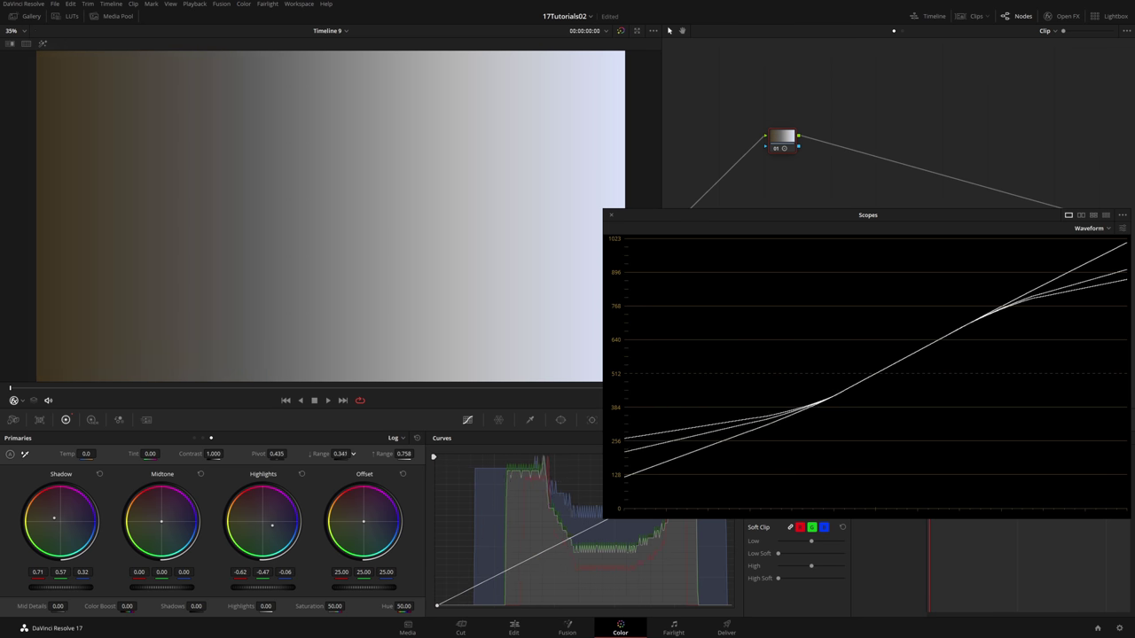
{"action": "left_click_drag", "start_coordinate": [340, 453], "coordinate": [346, 552]}
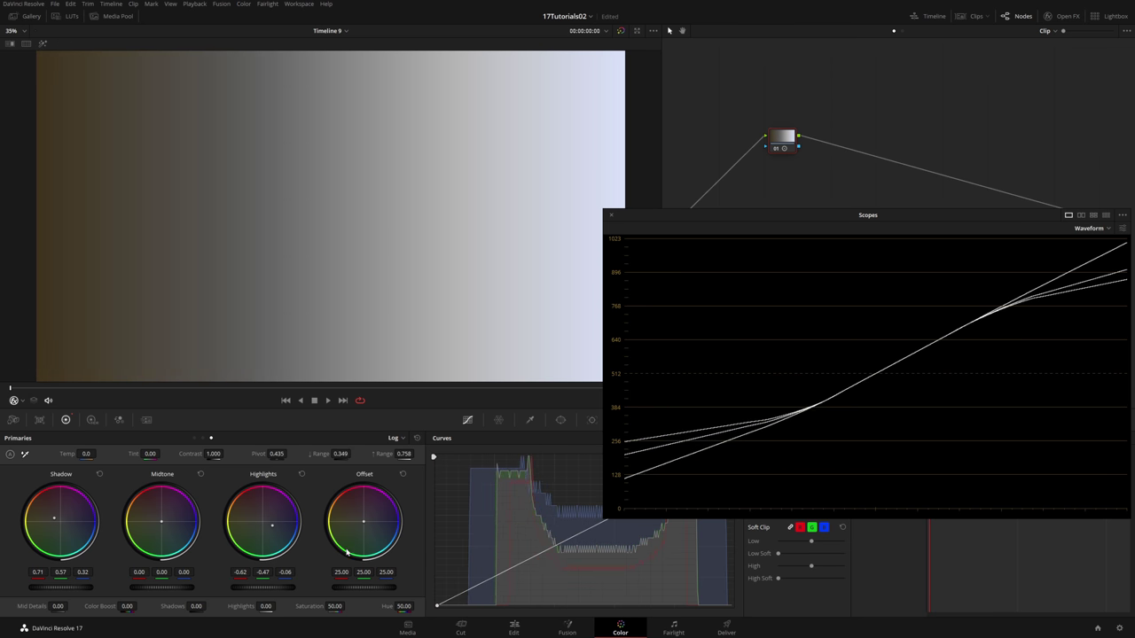
{"action": "mouse_move", "coordinate": [369, 590]}
{"action": "left_mouse_down"}
{"action": "mouse_move", "coordinate": [395, 591]}
{"action": "mouse_move", "coordinate": [620, 494]}
{"action": "left_mouse_up"}
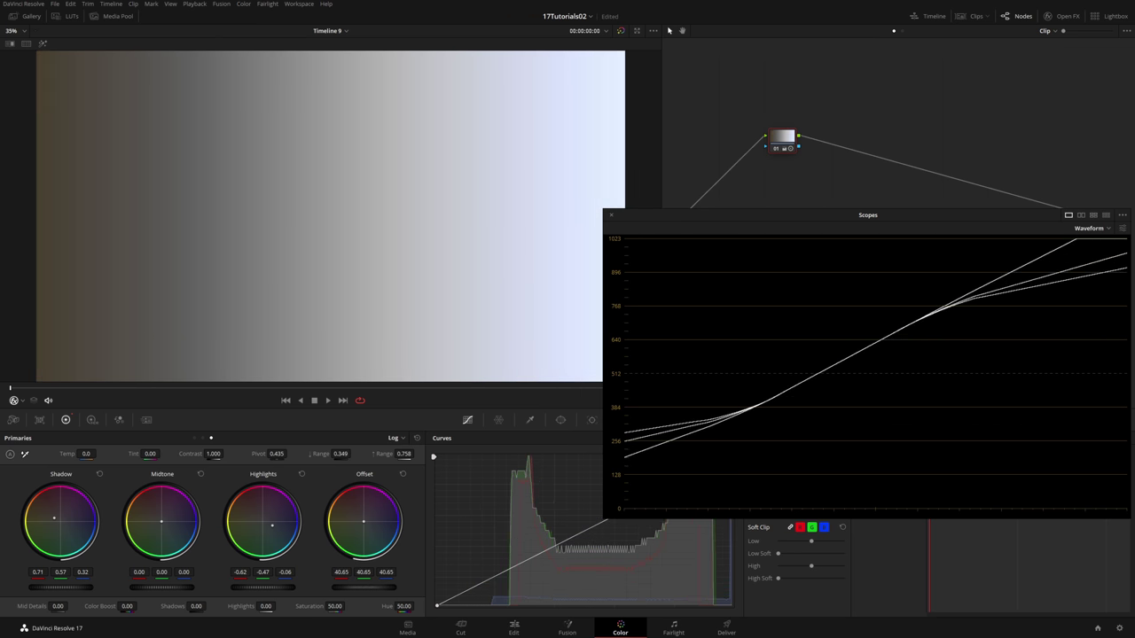
{"action": "left_click_drag", "start_coordinate": [379, 588], "coordinate": [393, 592]}
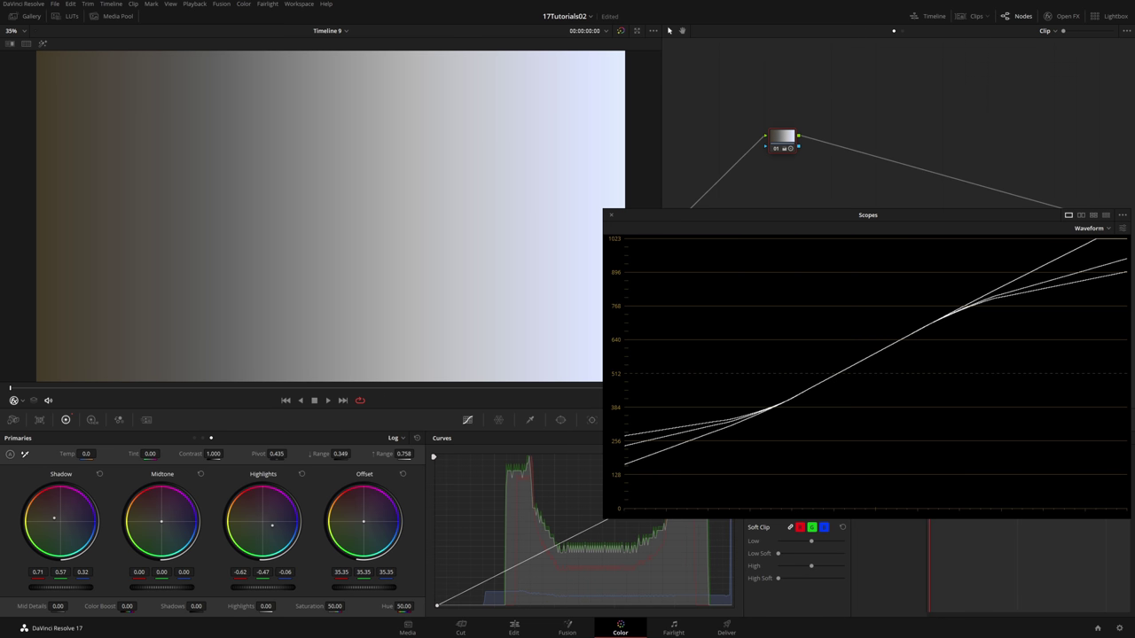
Step: Reset offset, add serial node 02, and trial then reset an offset boost on it
{"action": "left_click", "coordinate": [402, 474]}
{"action": "key", "text": "alt+s"}
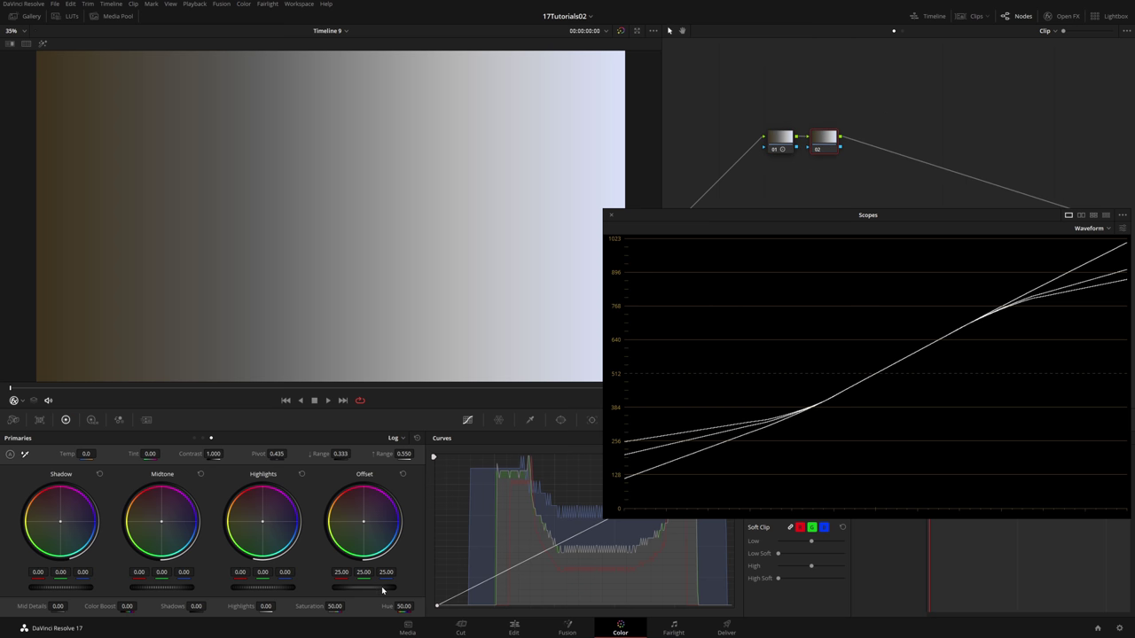
{"action": "left_click_drag", "start_coordinate": [383, 591], "coordinate": [417, 591]}
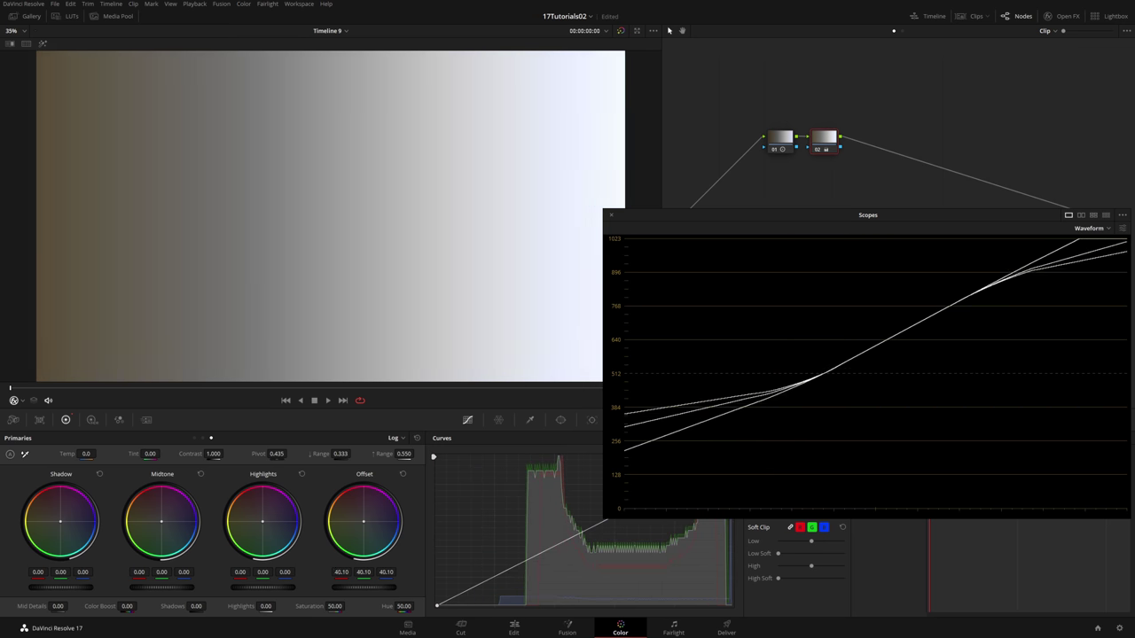
{"action": "double_click", "coordinate": [390, 551]}
Step: On node 01, trial brightening and darkening the offset, resetting it between attempts
{"action": "left_click", "coordinate": [779, 140]}
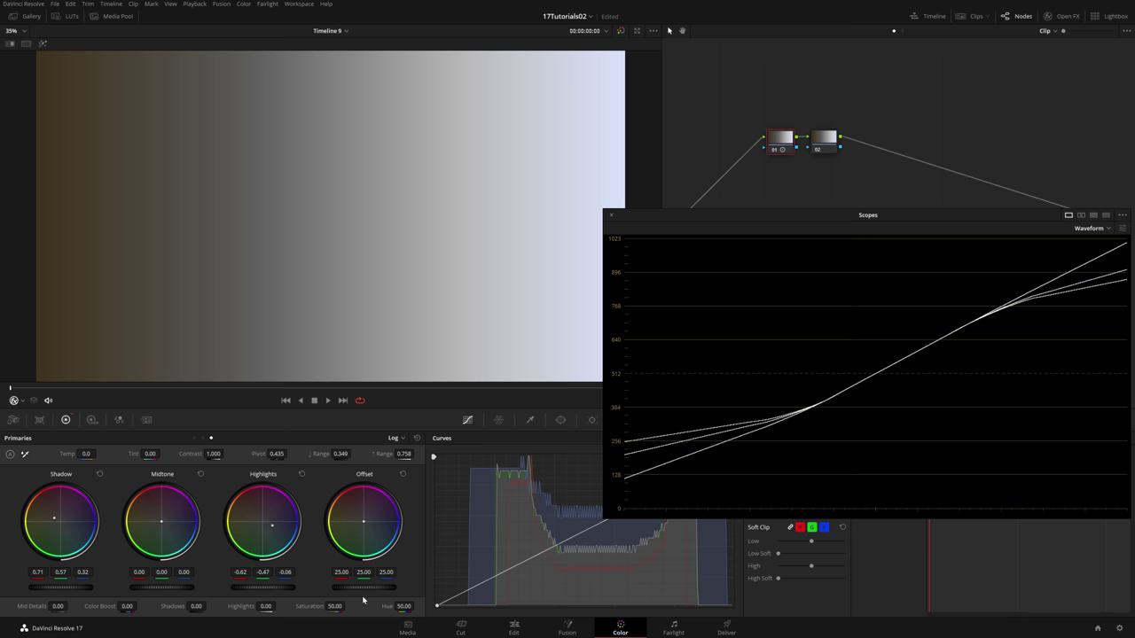
{"action": "left_click_drag", "start_coordinate": [364, 591], "coordinate": [389, 590]}
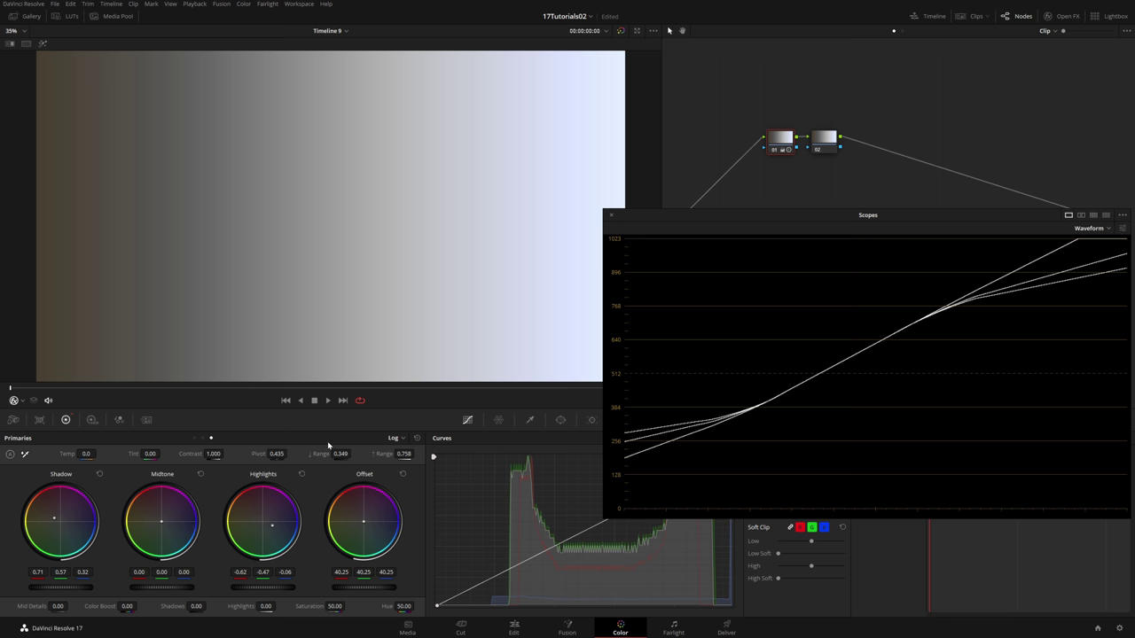
{"action": "left_click_drag", "start_coordinate": [371, 591], "coordinate": [360, 592]}
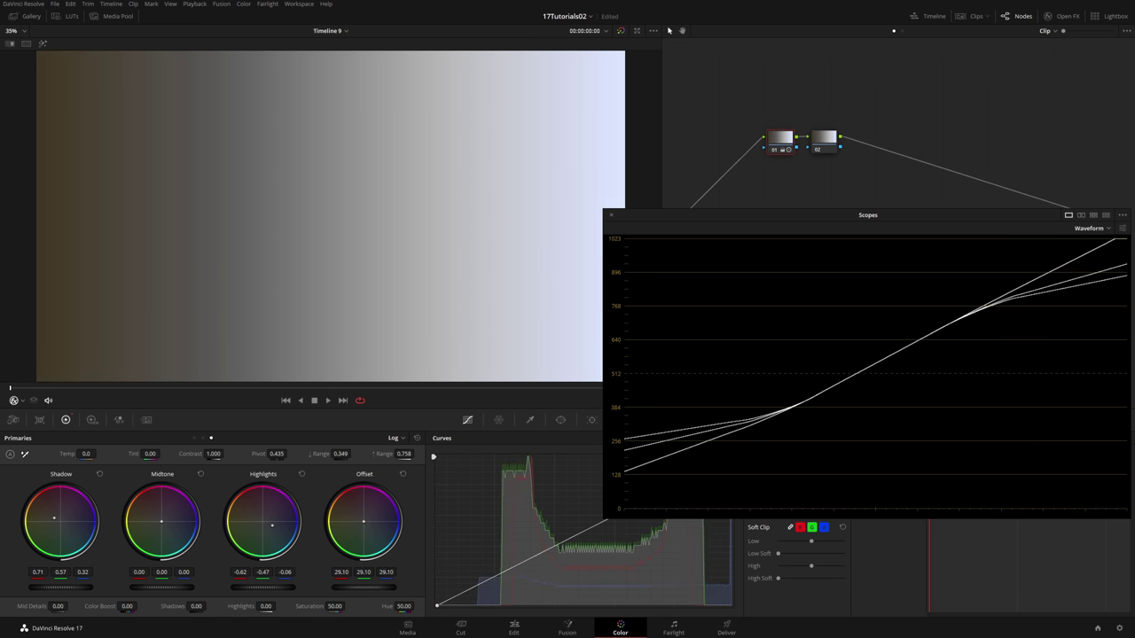
{"action": "double_click", "coordinate": [334, 591]}
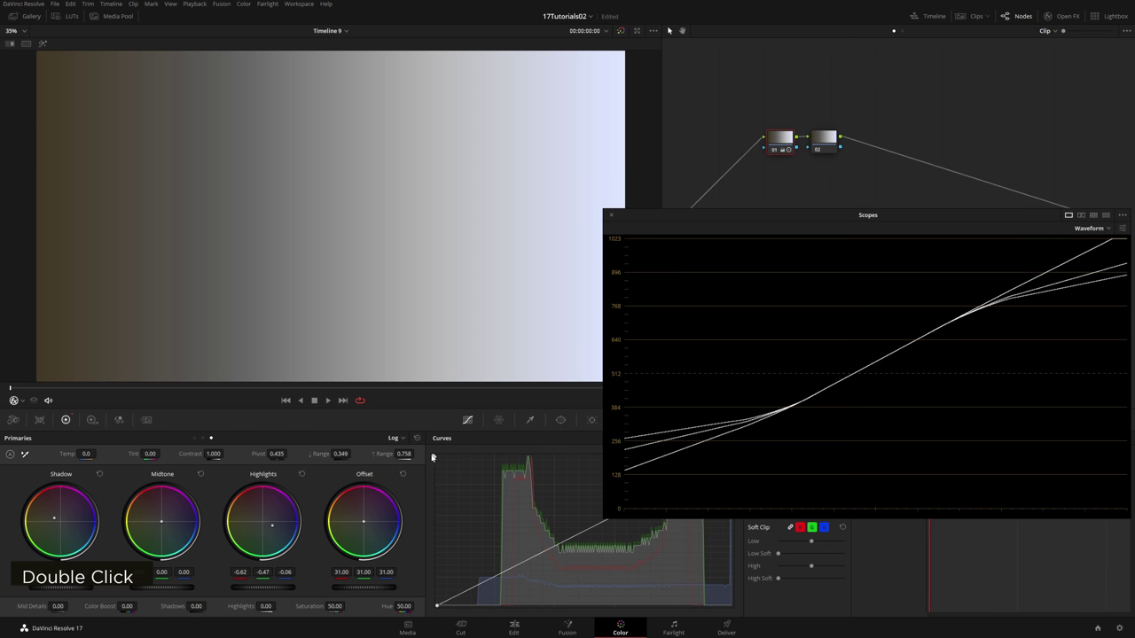
{"action": "left_click_drag", "start_coordinate": [364, 587], "coordinate": [343, 587]}
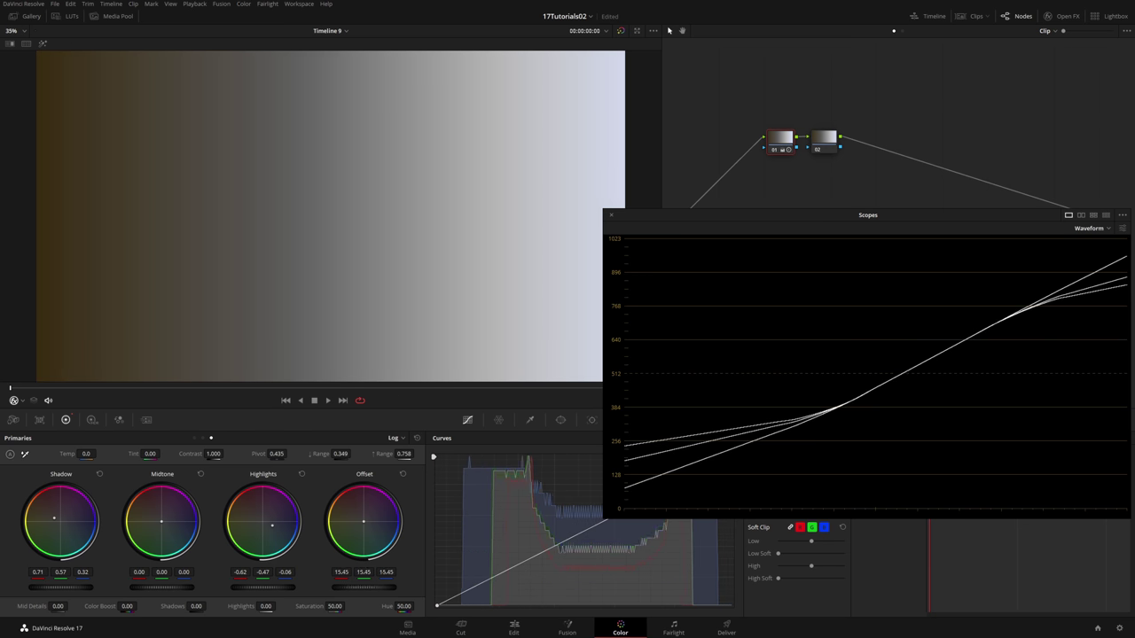
{"action": "double_click", "coordinate": [380, 580]}
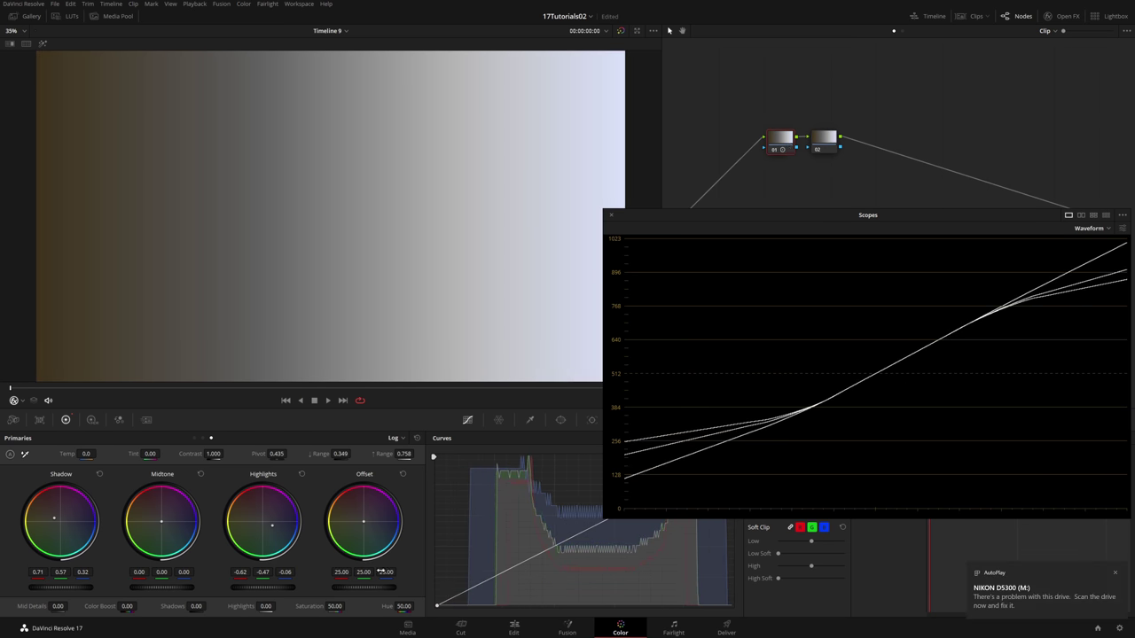
{"action": "left_click_drag", "start_coordinate": [364, 587], "coordinate": [355, 587]}
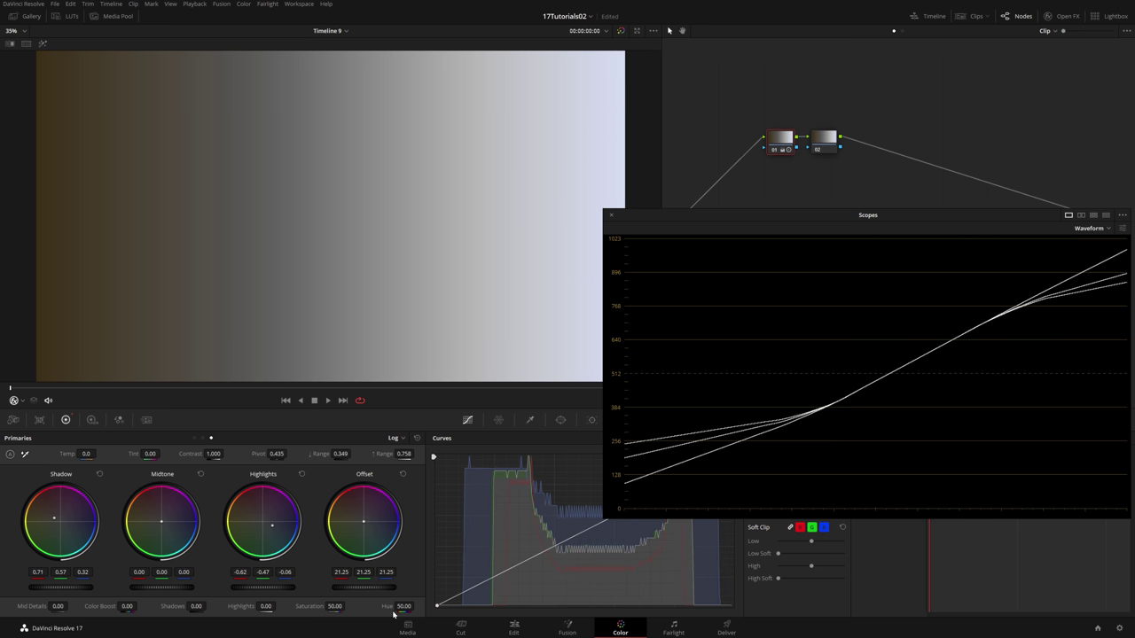
Step: Reset all primary corrections on node 01 and delete node 02
{"action": "left_click", "coordinate": [416, 439]}
{"action": "left_click", "coordinate": [814, 132]}
{"action": "key", "text": "Delete"}
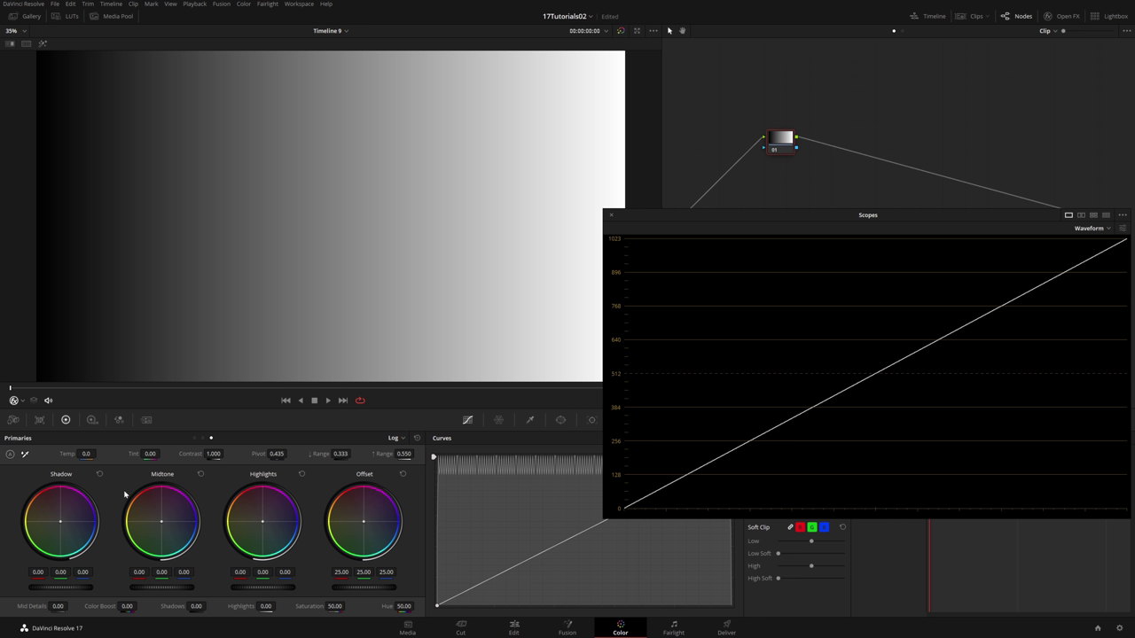
Step: Show HDR Black, Dark and Shadow zone wheels and move the scopes window higher
{"action": "left_click", "coordinate": [92, 420]}
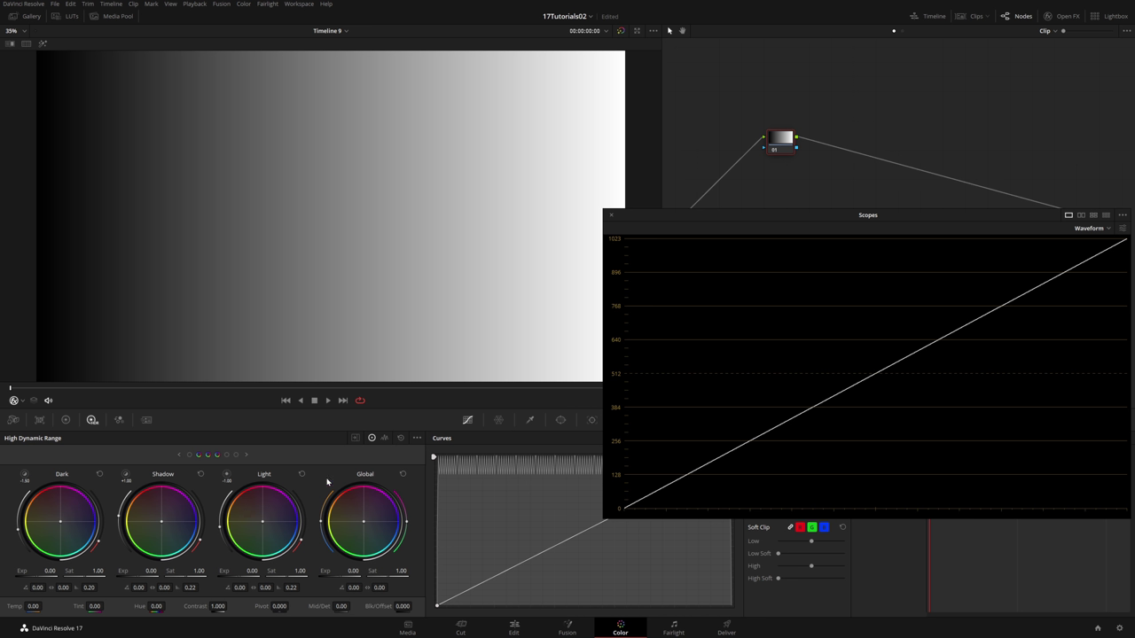
{"action": "left_click", "coordinate": [180, 455]}
{"action": "left_click_drag", "start_coordinate": [767, 221], "coordinate": [752, 112]}
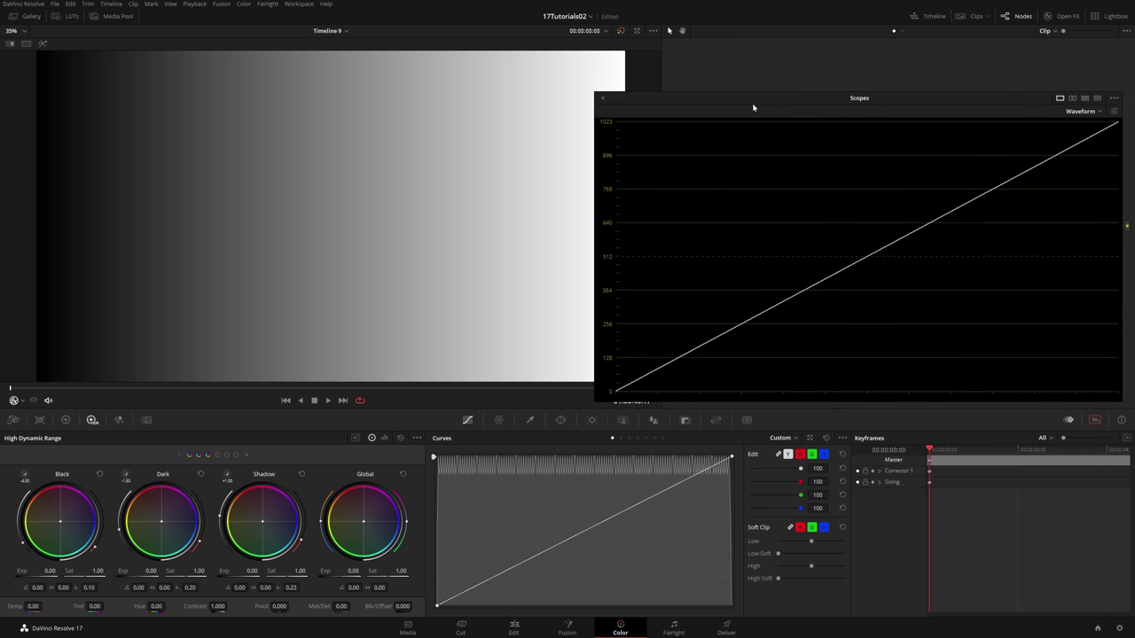
Step: Show the HDR zone graph, set Black zone max range to -4.25, and reveal Light/Highlight/Specular wheels
{"action": "left_click", "coordinate": [355, 438]}
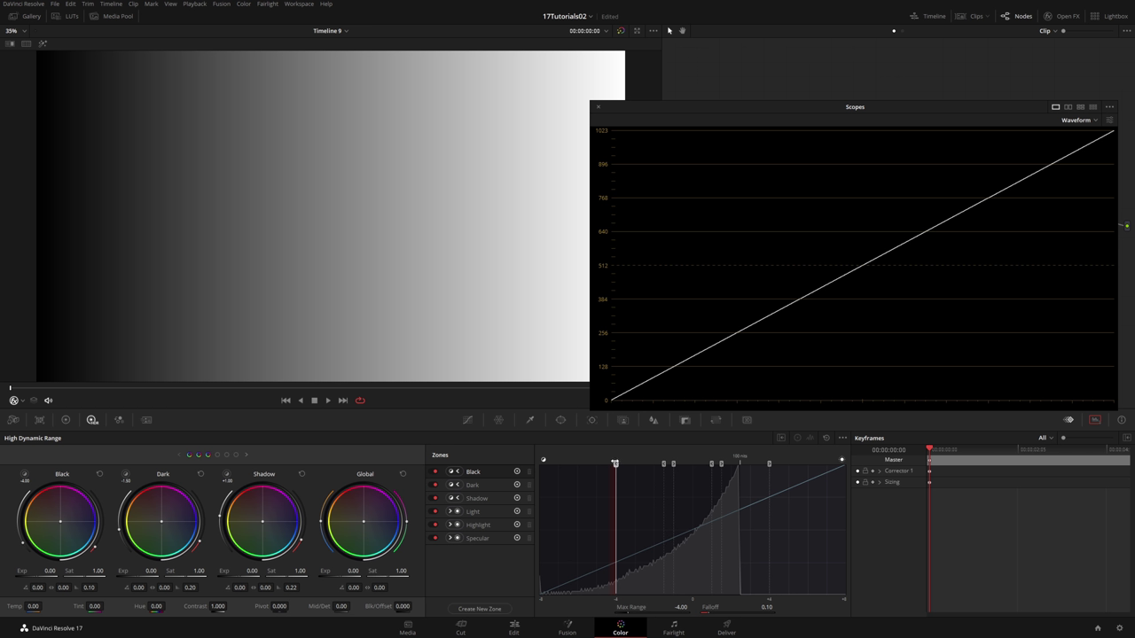
{"action": "left_click_drag", "start_coordinate": [614, 464], "coordinate": [612, 463]}
{"action": "left_click", "coordinate": [224, 457]}
{"action": "left_click", "coordinate": [240, 457]}
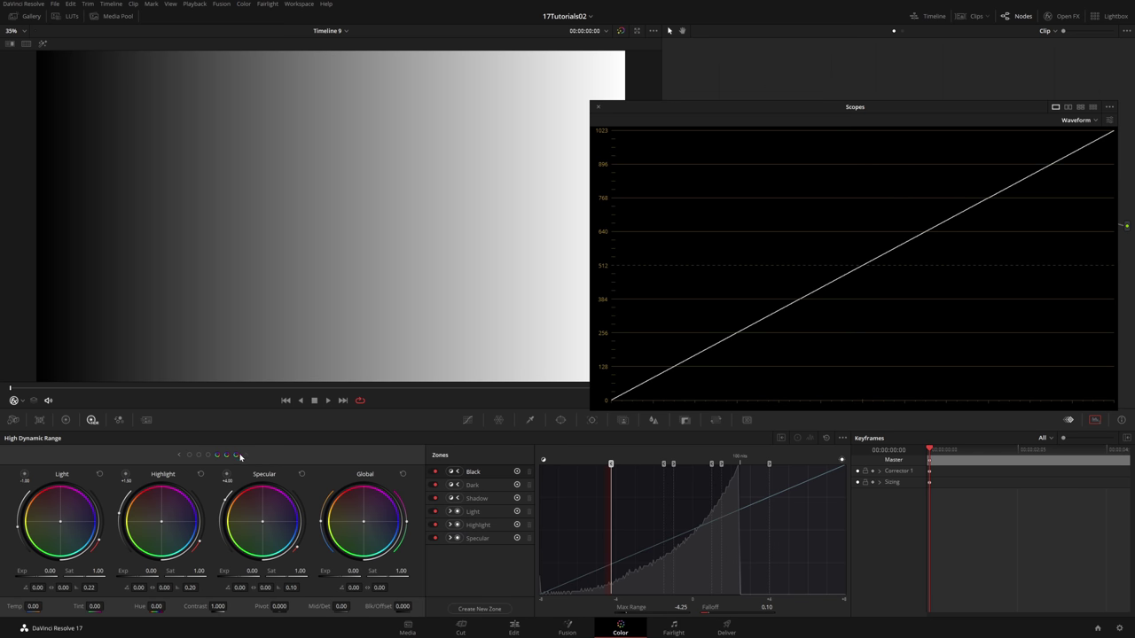
Step: Back on the Black wheel, raise Black zone exposure to about 0.98
{"action": "left_click", "coordinate": [194, 457]}
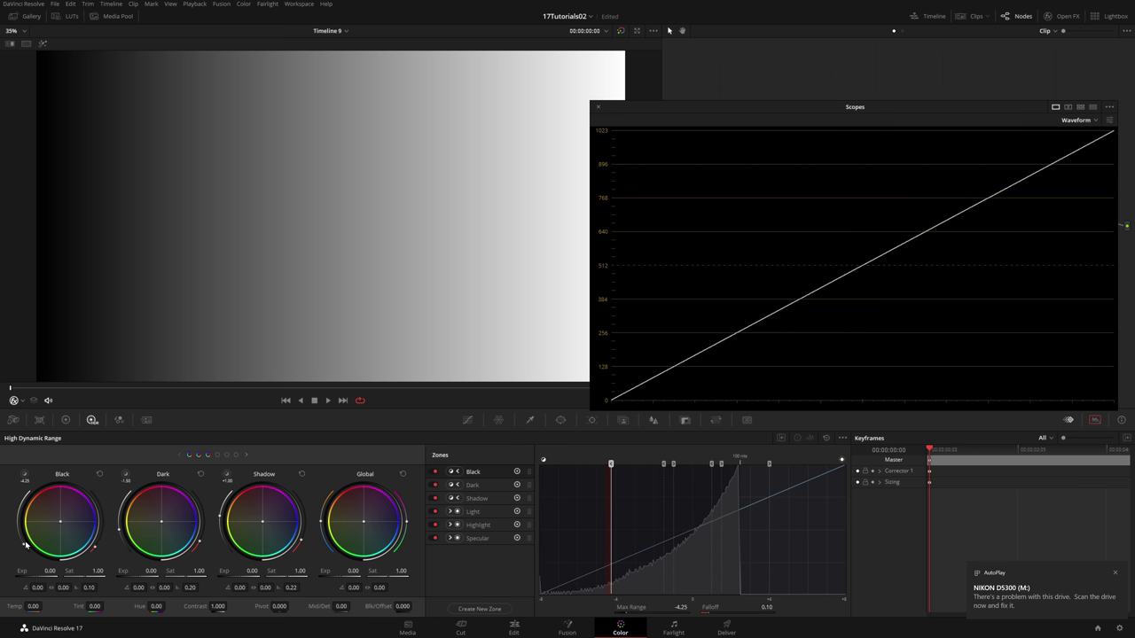
{"action": "mouse_move", "coordinate": [50, 572]}
{"action": "left_mouse_down"}
{"action": "mouse_move", "coordinate": [62, 571]}
{"action": "mouse_move", "coordinate": [35, 571]}
{"action": "left_mouse_up"}
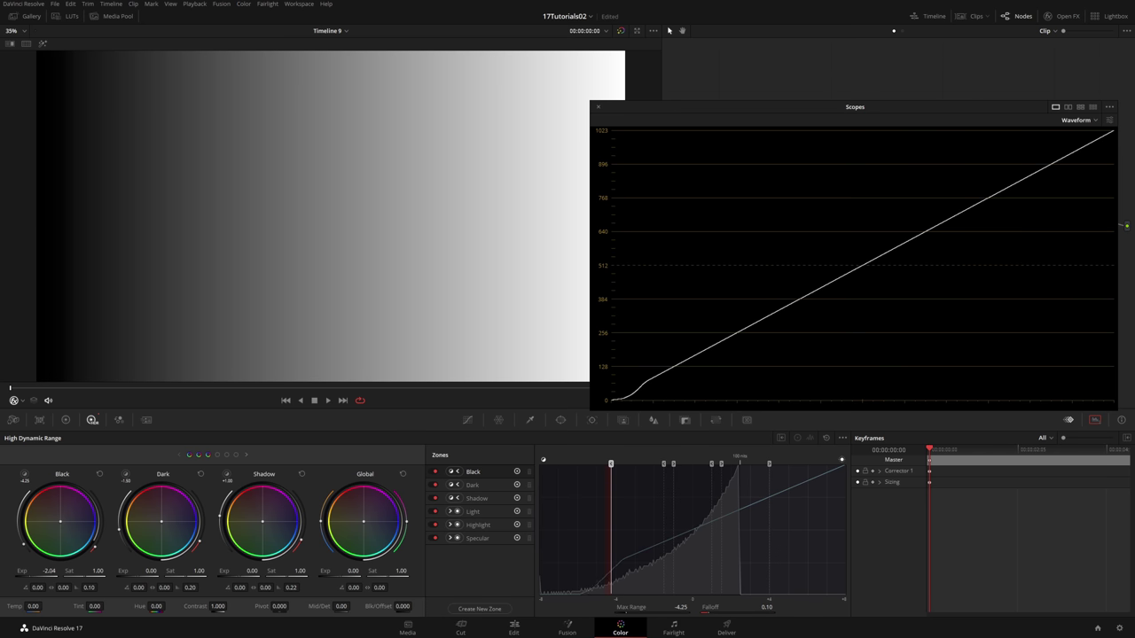
{"action": "key", "text": "ctrl+z"}
{"action": "left_click_drag", "start_coordinate": [46, 571], "coordinate": [88, 571]}
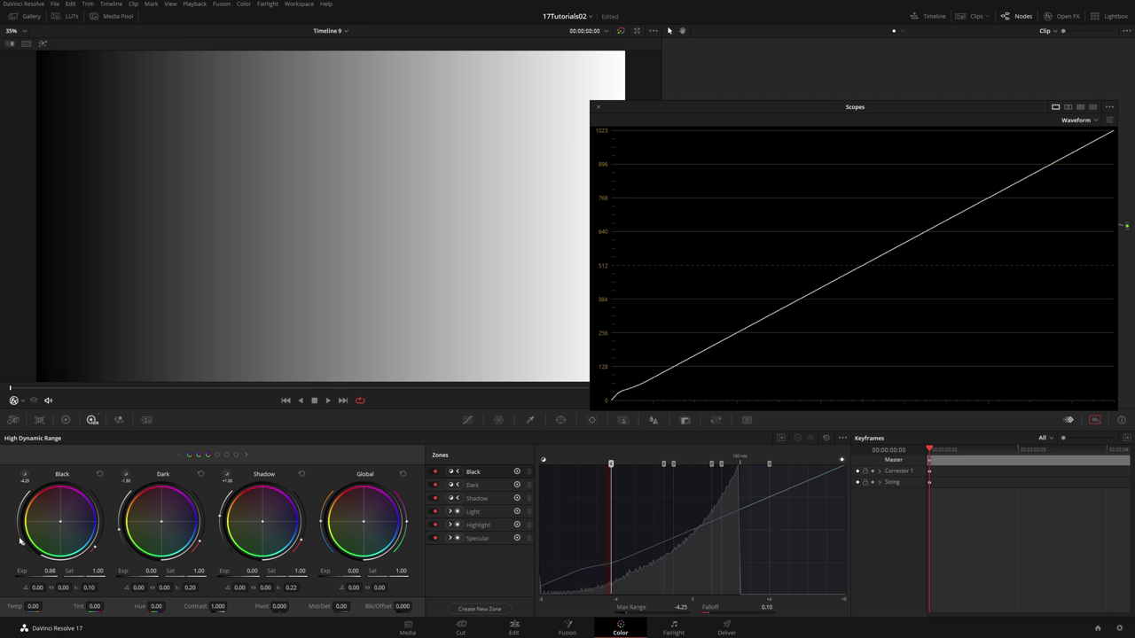
Step: Extend the Black zone range, soften its falloff, and tint it to angle 85.95, strength 0.07
{"action": "left_click_drag", "start_coordinate": [24, 545], "coordinate": [24, 537]}
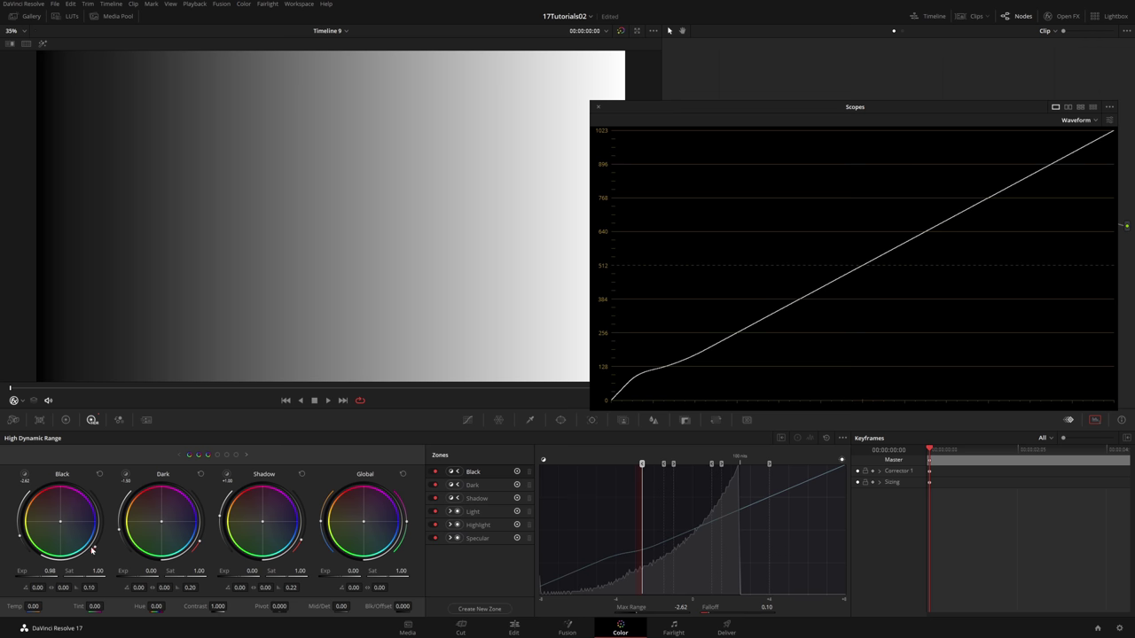
{"action": "left_click_drag", "start_coordinate": [101, 543], "coordinate": [110, 514]}
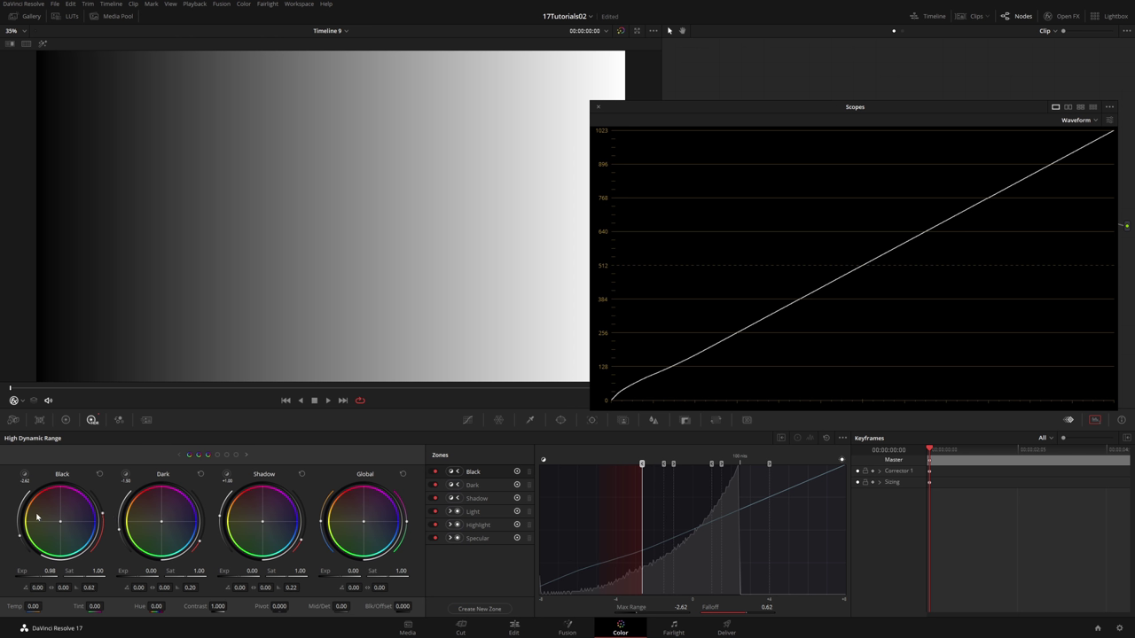
{"action": "left_click_drag", "start_coordinate": [68, 524], "coordinate": [58, 521]}
{"action": "left_click_drag", "start_coordinate": [42, 587], "coordinate": [48, 585]}
Step: Try a red-magenta push on the Primaries Shadow wheel, reset it, and go back to HDR wheels
{"action": "left_click", "coordinate": [66, 420]}
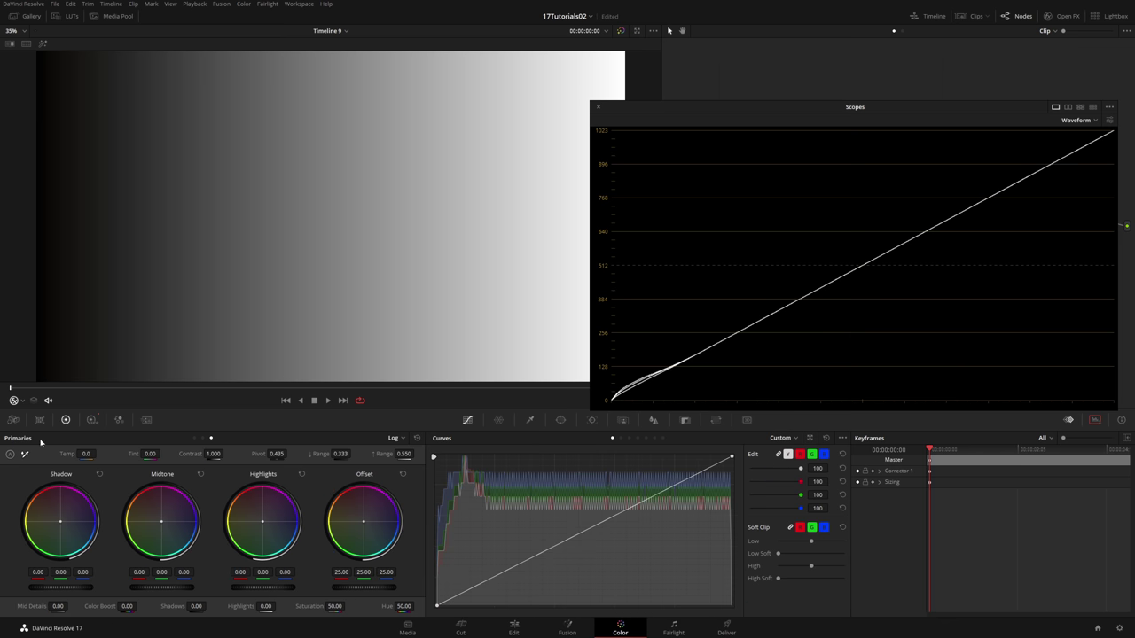
{"action": "left_click_drag", "start_coordinate": [60, 522], "coordinate": [81, 537]}
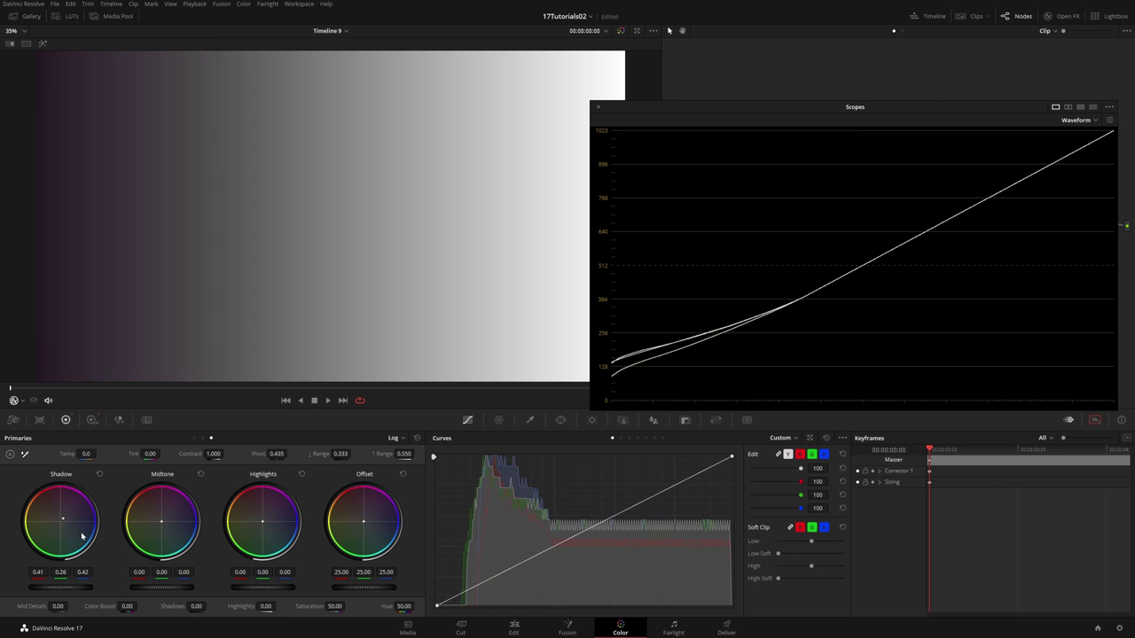
{"action": "left_click", "coordinate": [99, 474]}
{"action": "left_click", "coordinate": [91, 420]}
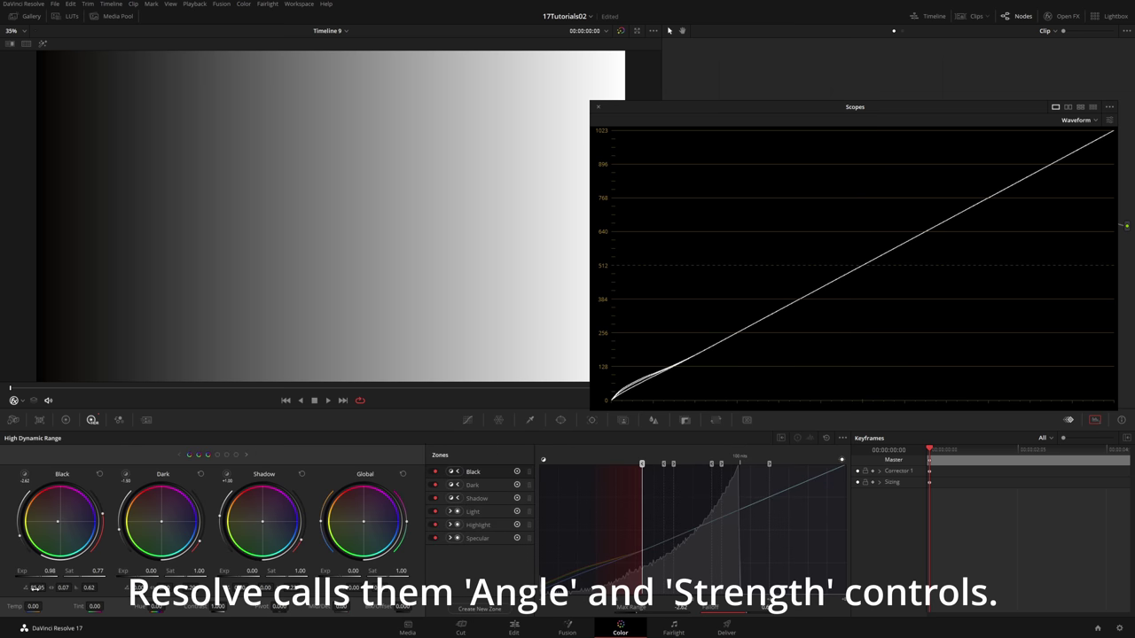
Step: Set the Black zone tint to strength 0.35 at hue angle 234.6
{"action": "mouse_move", "coordinate": [63, 587]}
{"action": "left_mouse_down"}
{"action": "mouse_move", "coordinate": [75, 587]}
{"action": "mouse_move", "coordinate": [20, 603]}
{"action": "left_mouse_up"}
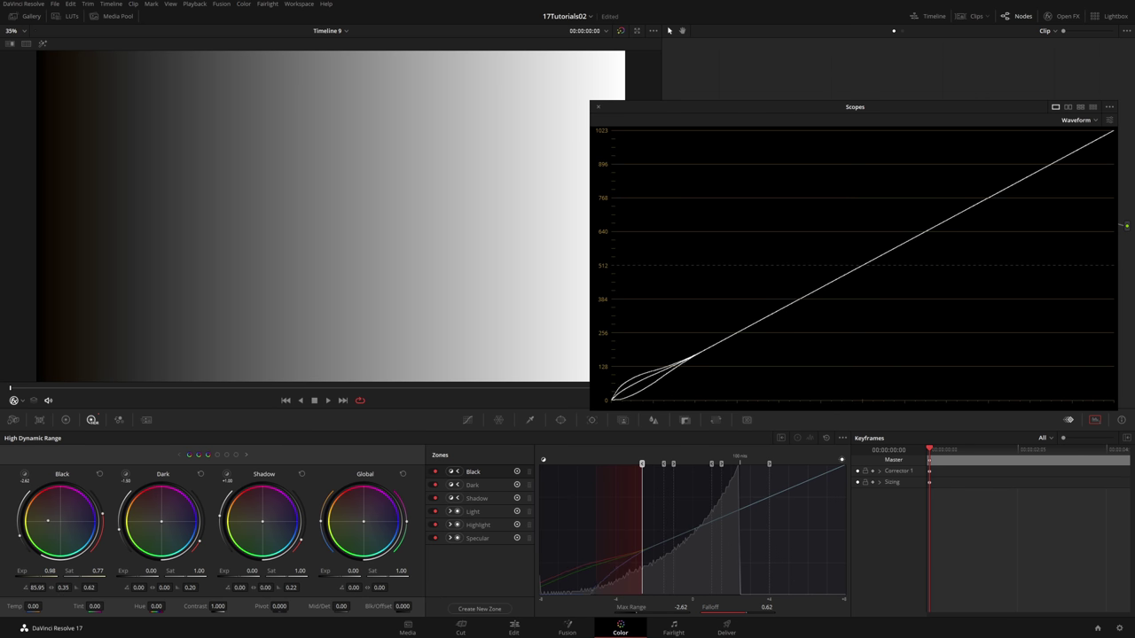
{"action": "mouse_move", "coordinate": [37, 587]}
{"action": "left_mouse_down"}
{"action": "mouse_move", "coordinate": [80, 587]}
{"action": "mouse_move", "coordinate": [37, 587]}
{"action": "left_mouse_up"}
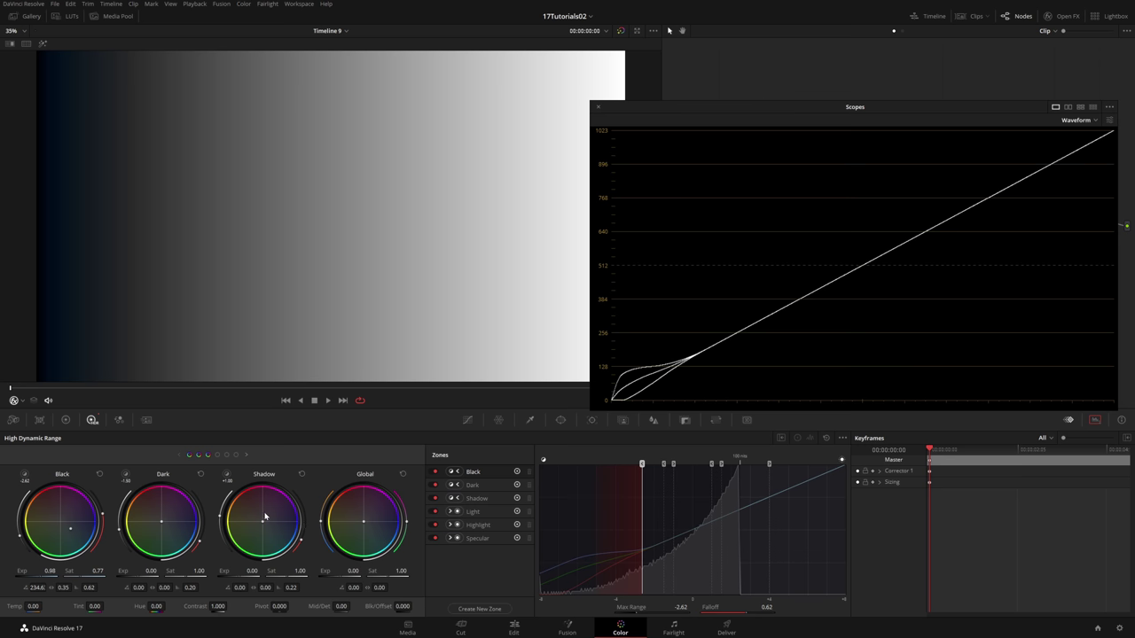
Step: Reset the Black zone, tint Dark blue (236.8, strength 0.08), and raise its range to -0.82
{"action": "left_click", "coordinate": [100, 476]}
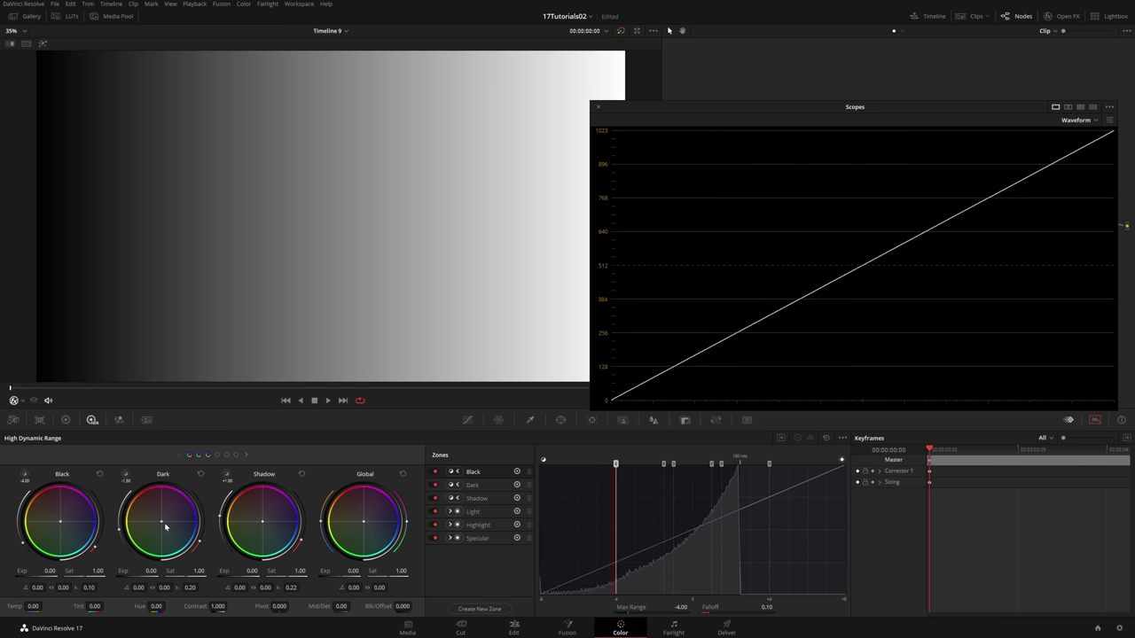
{"action": "left_click_drag", "start_coordinate": [175, 544], "coordinate": [168, 529]}
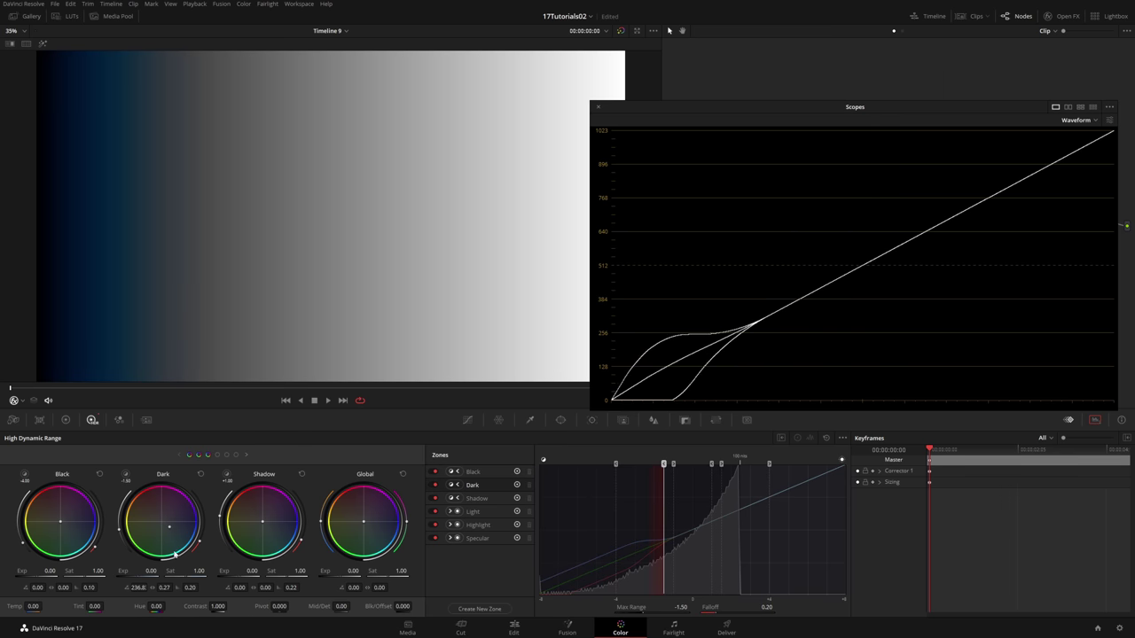
{"action": "left_click_drag", "start_coordinate": [164, 587], "coordinate": [146, 587]}
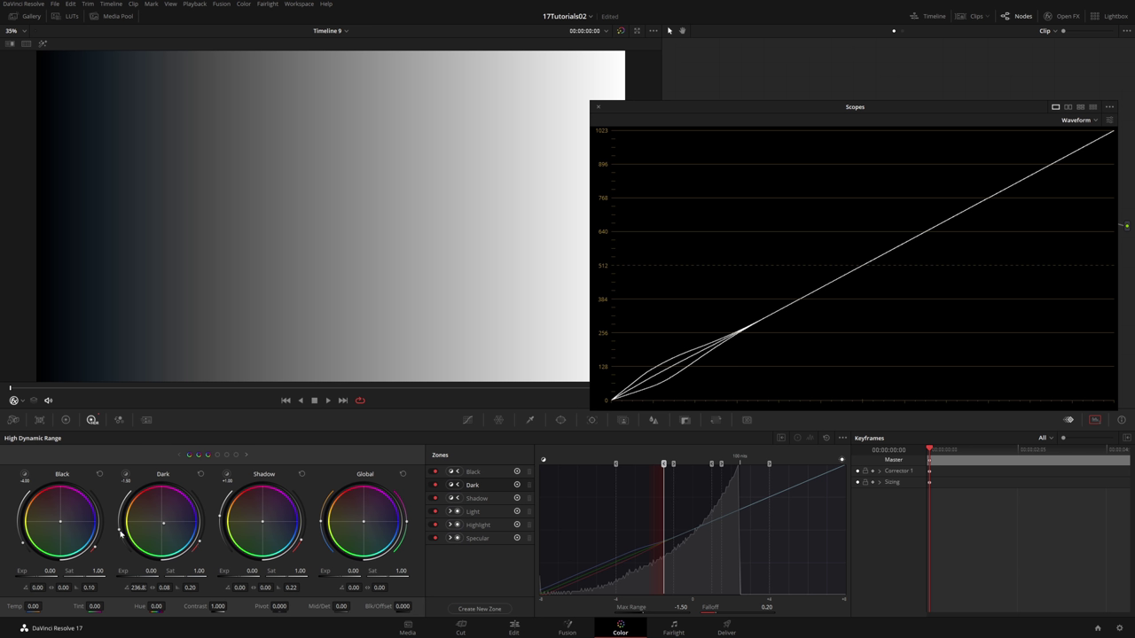
{"action": "left_click_drag", "start_coordinate": [124, 534], "coordinate": [120, 529]}
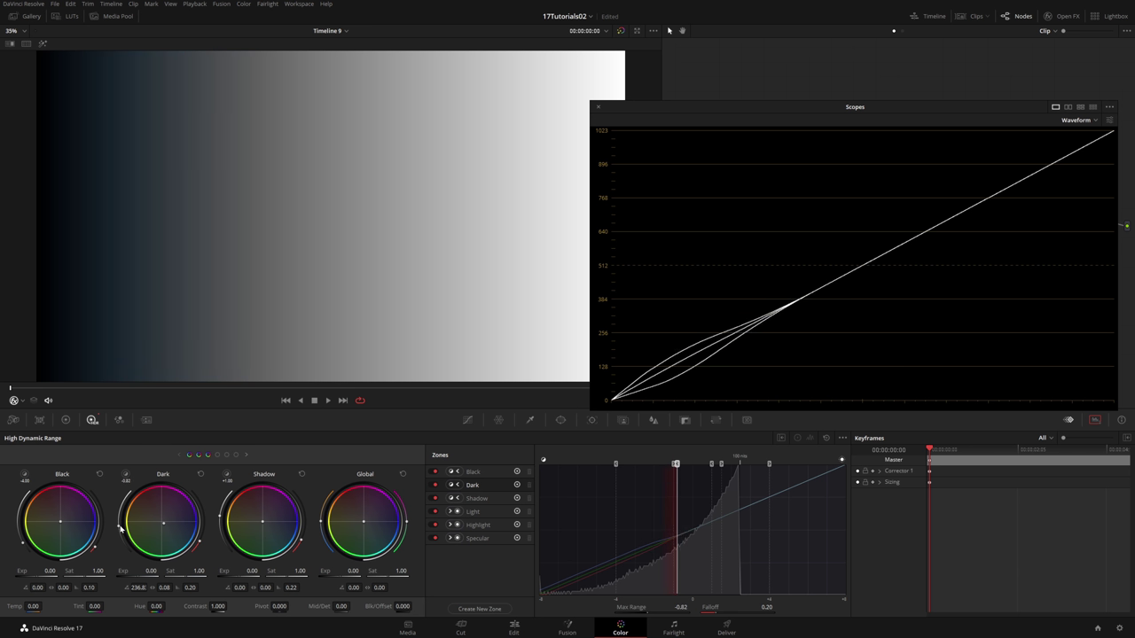
Step: Tint the Light zone warm (51.35, strength 0.08), then flip and restore its direction
{"action": "left_click", "coordinate": [247, 455]}
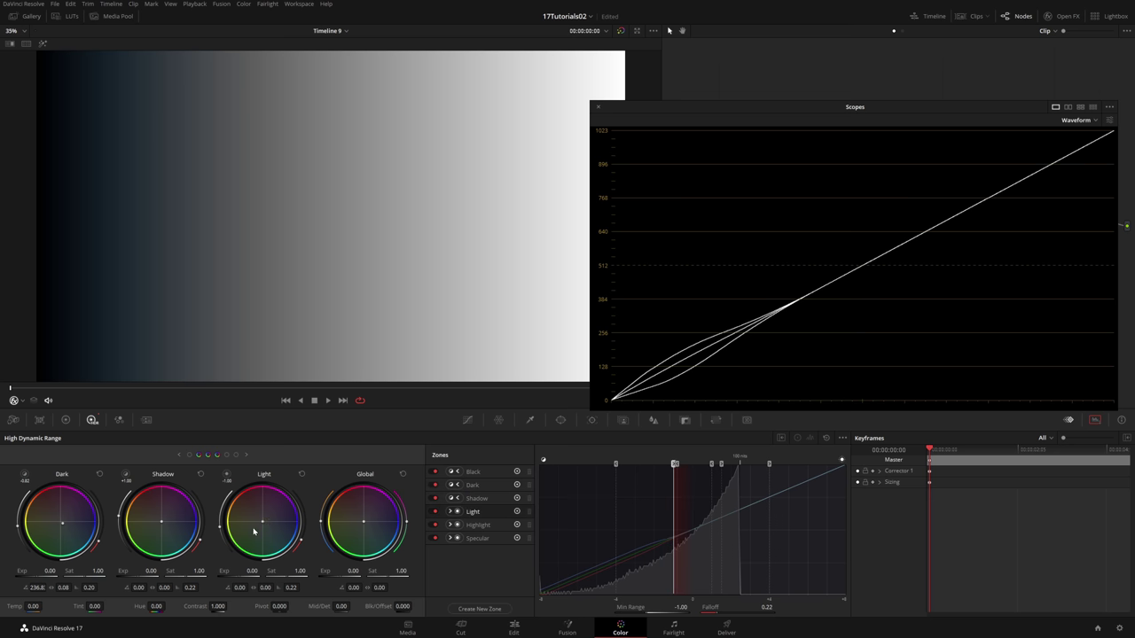
{"action": "left_click_drag", "start_coordinate": [264, 523], "coordinate": [259, 523]}
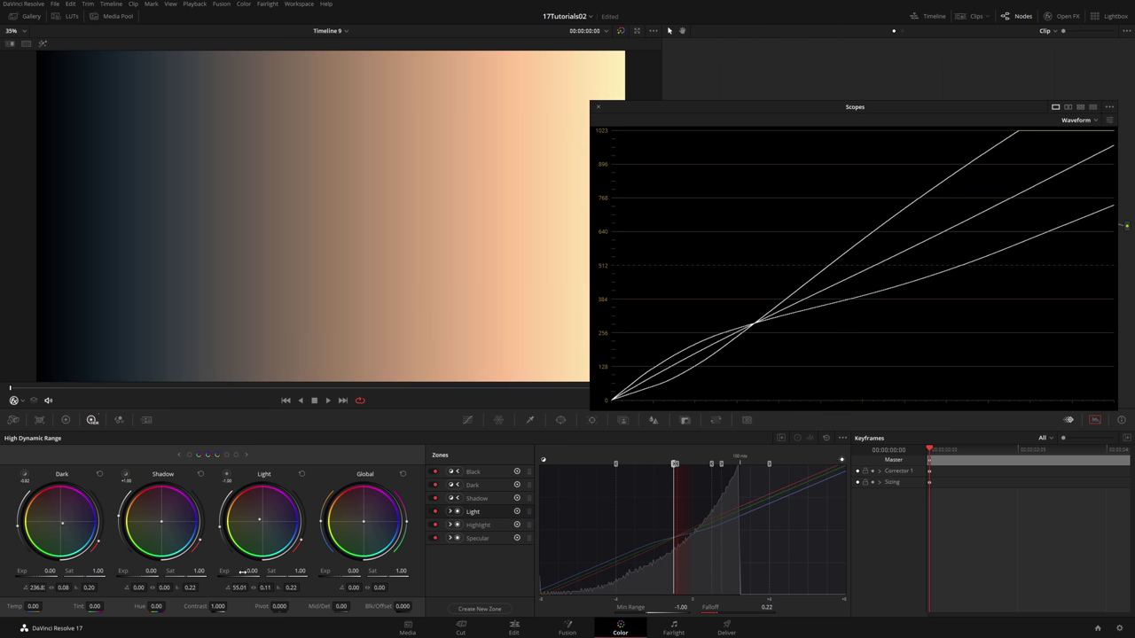
{"action": "left_click_drag", "start_coordinate": [259, 519], "coordinate": [259, 520]}
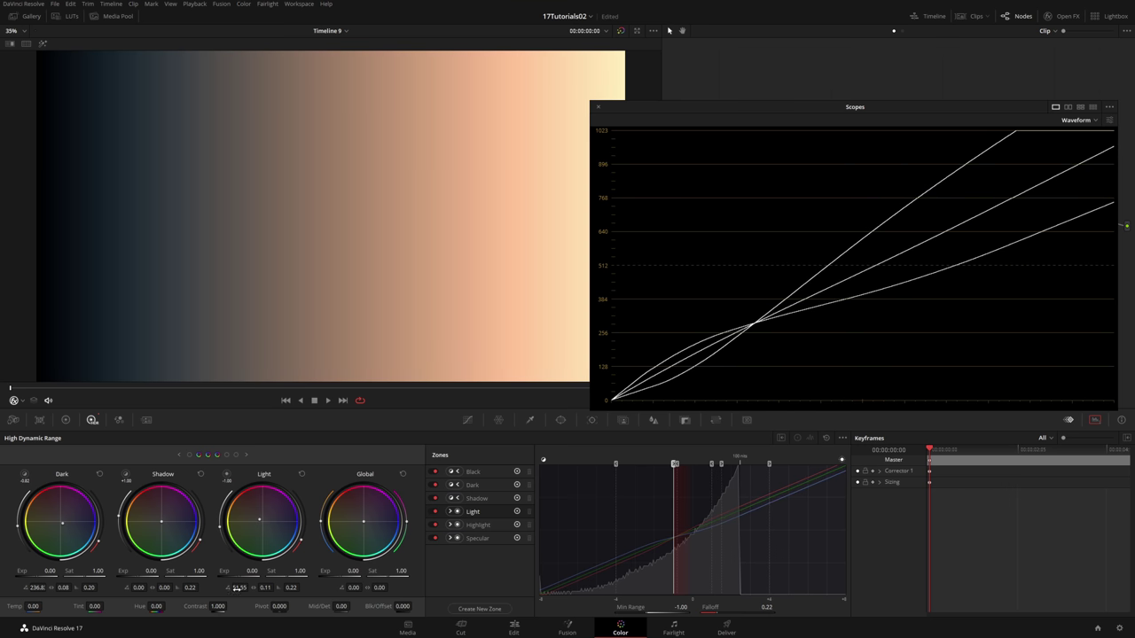
{"action": "left_click_drag", "start_coordinate": [263, 588], "coordinate": [263, 588]}
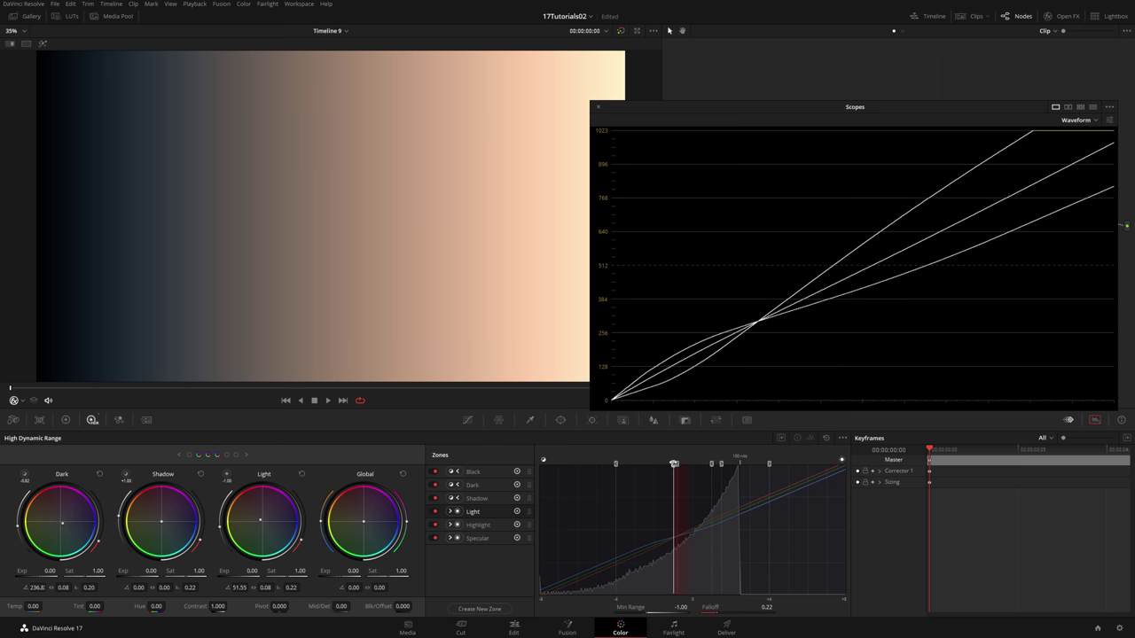
{"action": "left_click", "coordinate": [452, 514]}
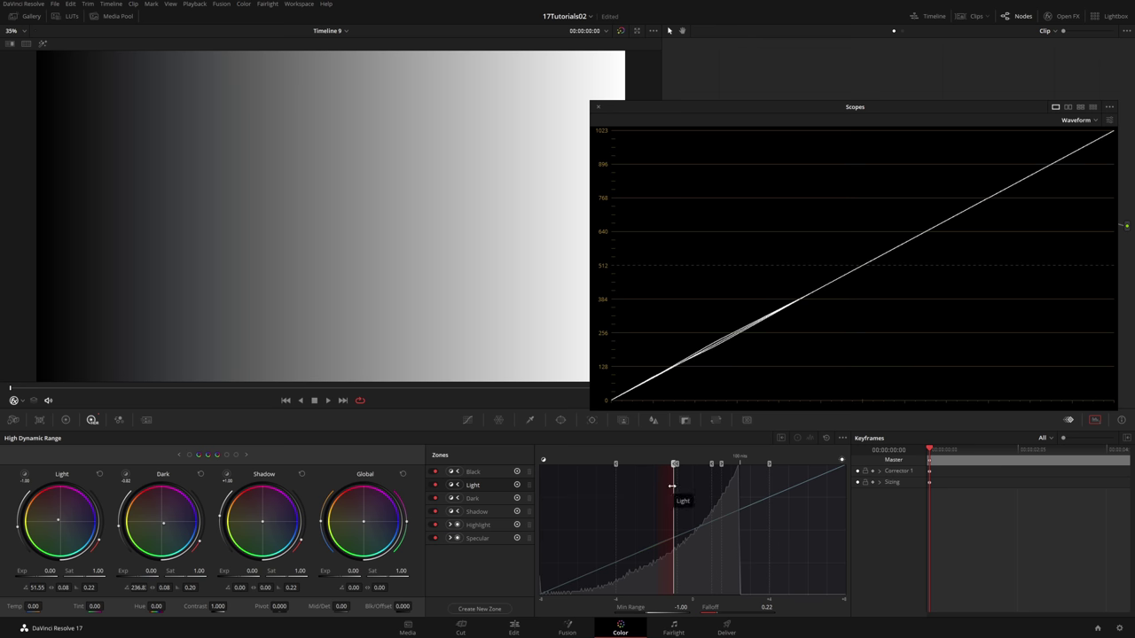
{"action": "left_click", "coordinate": [454, 486]}
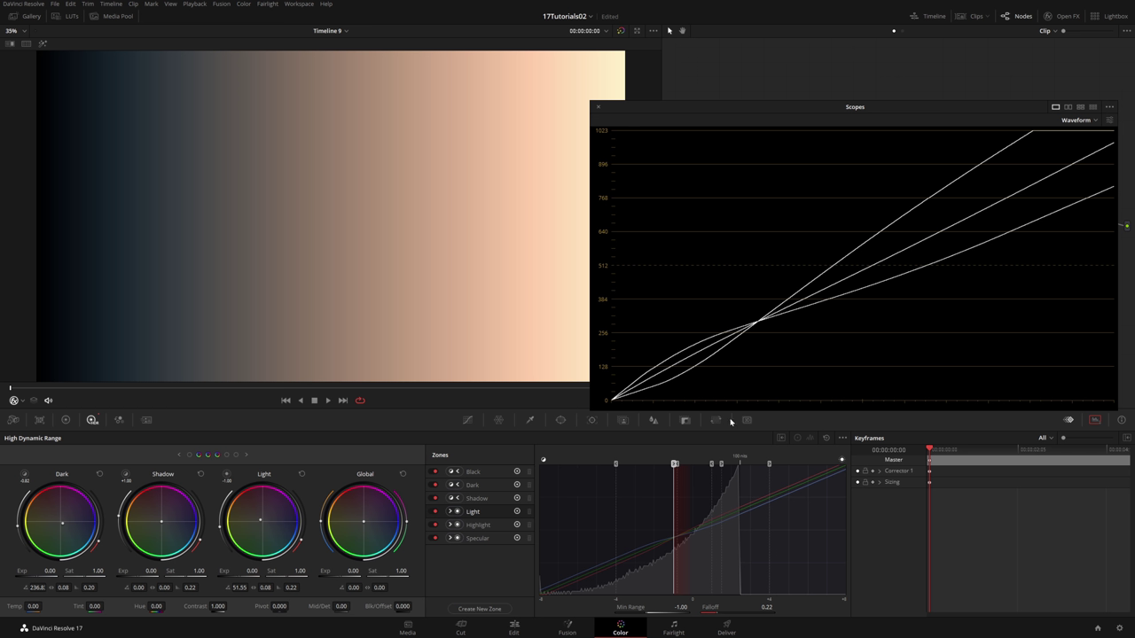
Step: Save the project and create a new zone named 'The Danger Zone'
{"action": "key", "text": "ctrl+s"}
{"action": "left_click", "coordinate": [483, 609]}
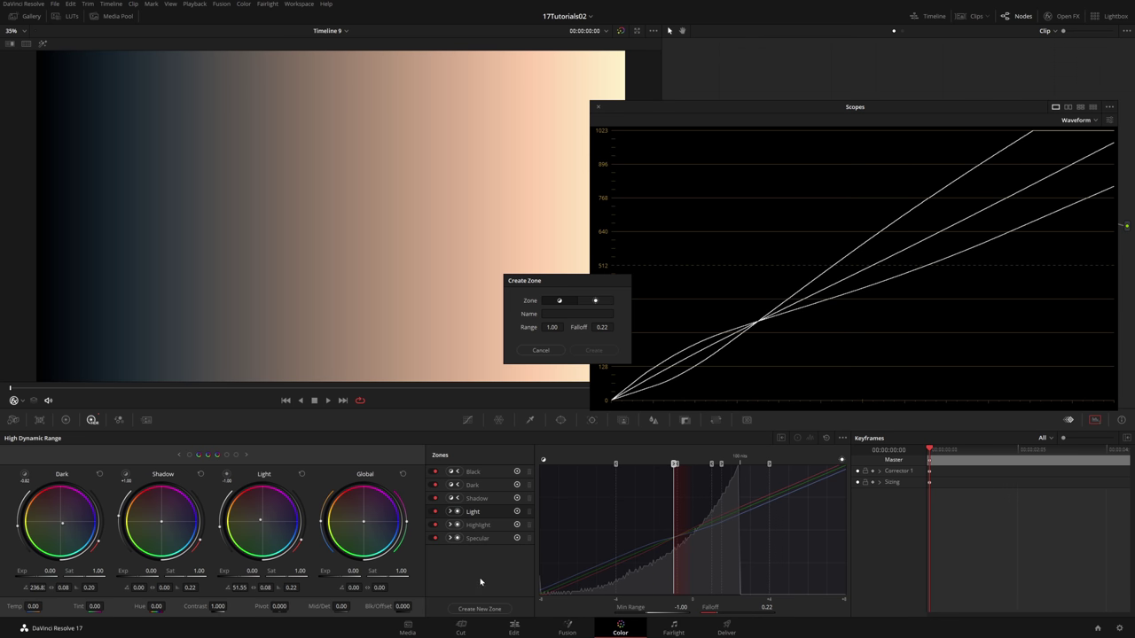
{"action": "left_click", "coordinate": [575, 314]}
{"action": "type", "text": "The Danger Zone"}
{"action": "key", "text": "Return"}
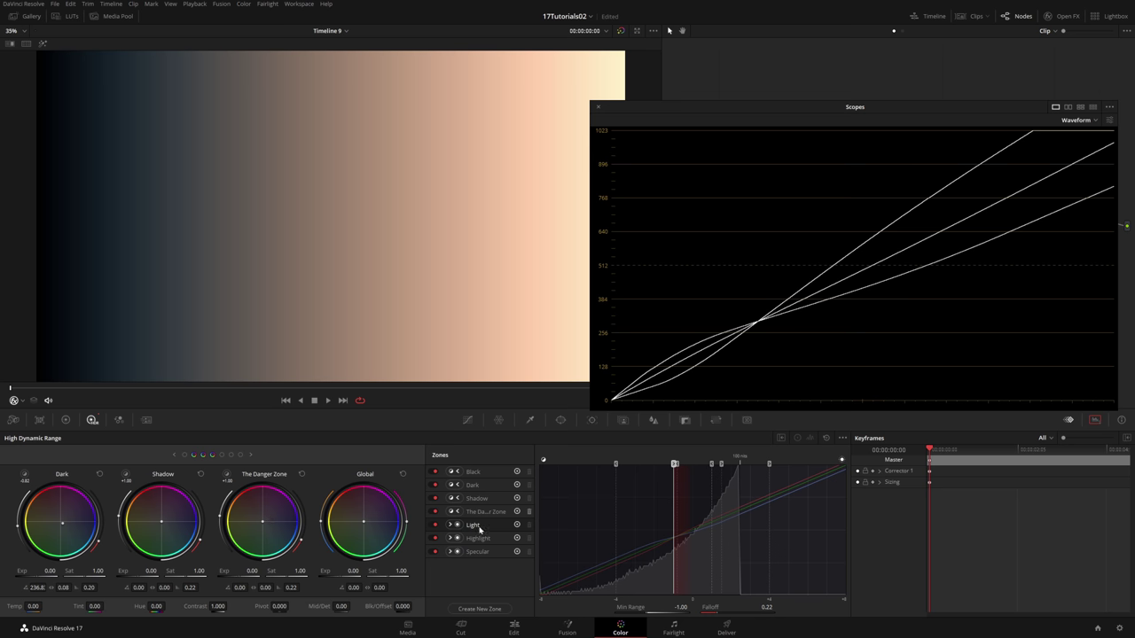
Step: Flip the Light zone direction and lower The Danger Zone's max range to about -1.98
{"action": "left_click", "coordinate": [450, 526]}
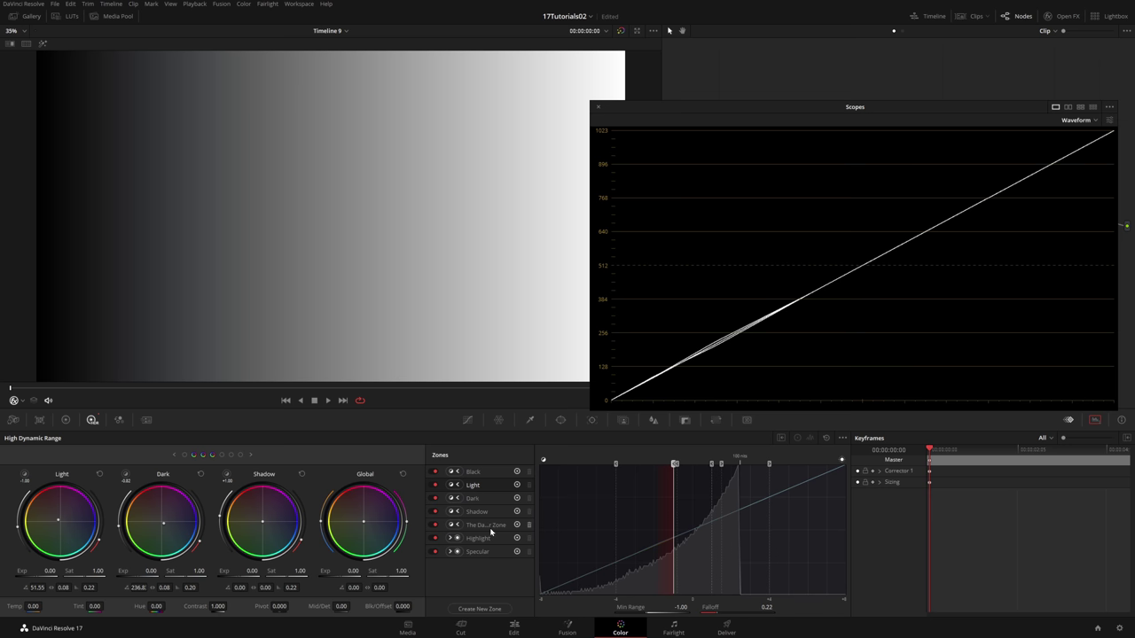
{"action": "left_click", "coordinate": [490, 529]}
{"action": "left_click_drag", "start_coordinate": [714, 464], "coordinate": [655, 464]}
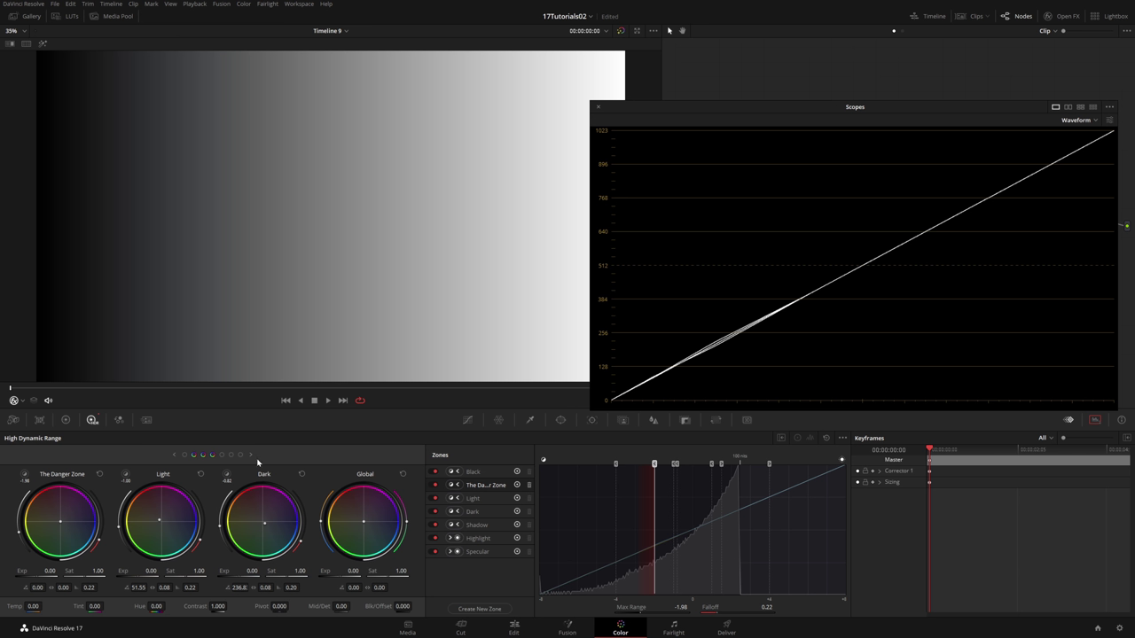
Step: Tint The Danger Zone purple (305.9, 0.62); reset Black zone balance and cut its saturation to 0.08
{"action": "left_click_drag", "start_coordinate": [60, 522], "coordinate": [78, 509]}
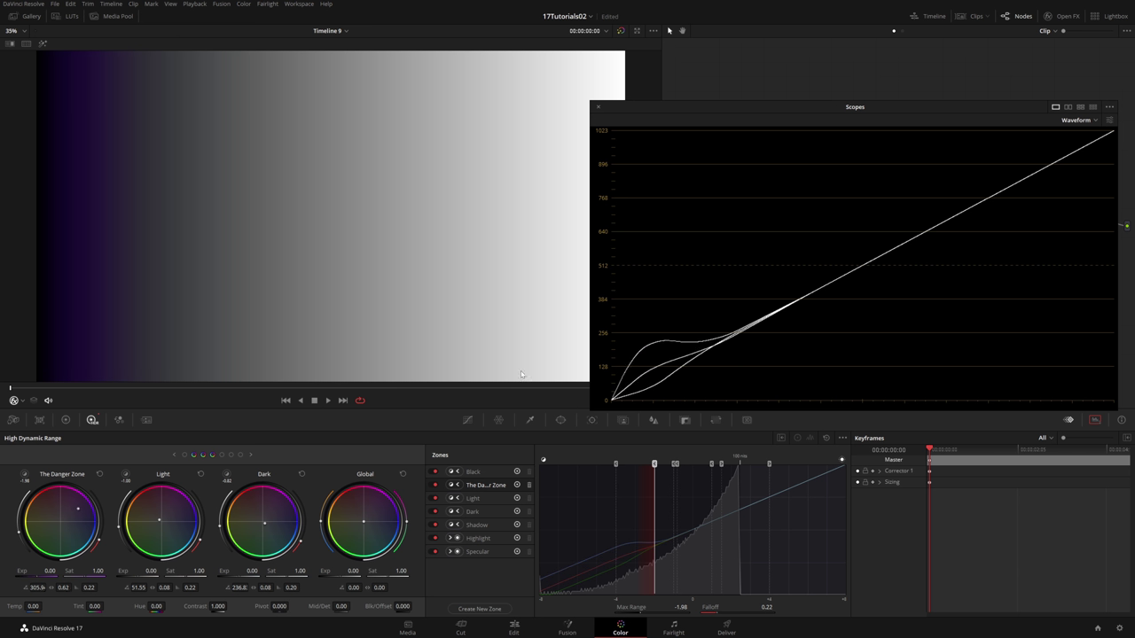
{"action": "left_click", "coordinate": [175, 455]}
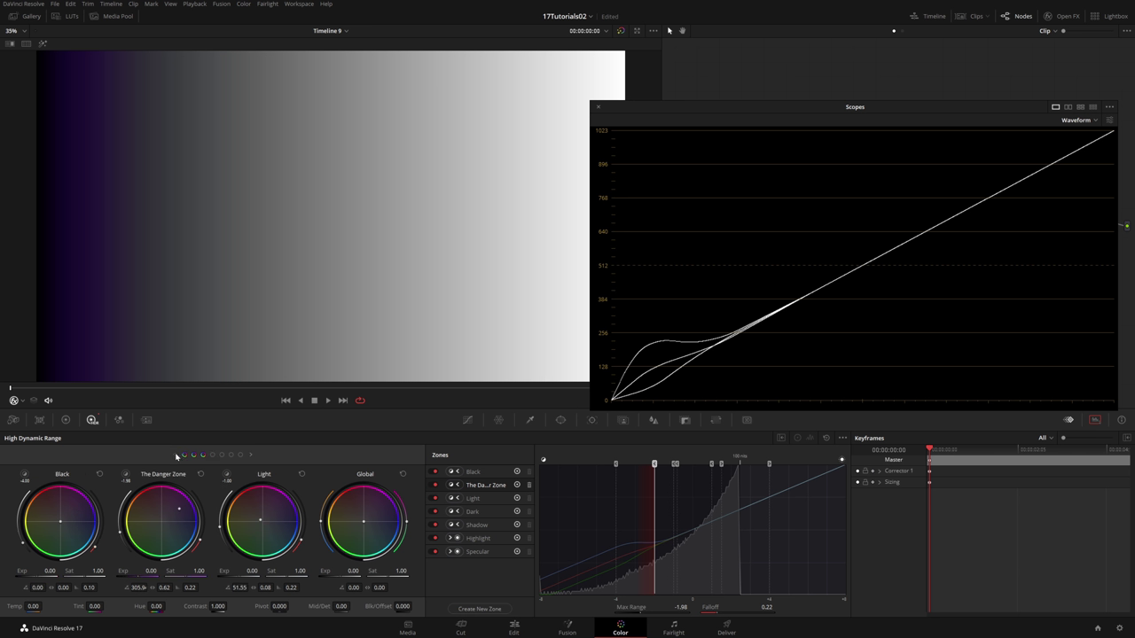
{"action": "left_click_drag", "start_coordinate": [60, 522], "coordinate": [59, 520]}
{"action": "double_click", "coordinate": [59, 520]}
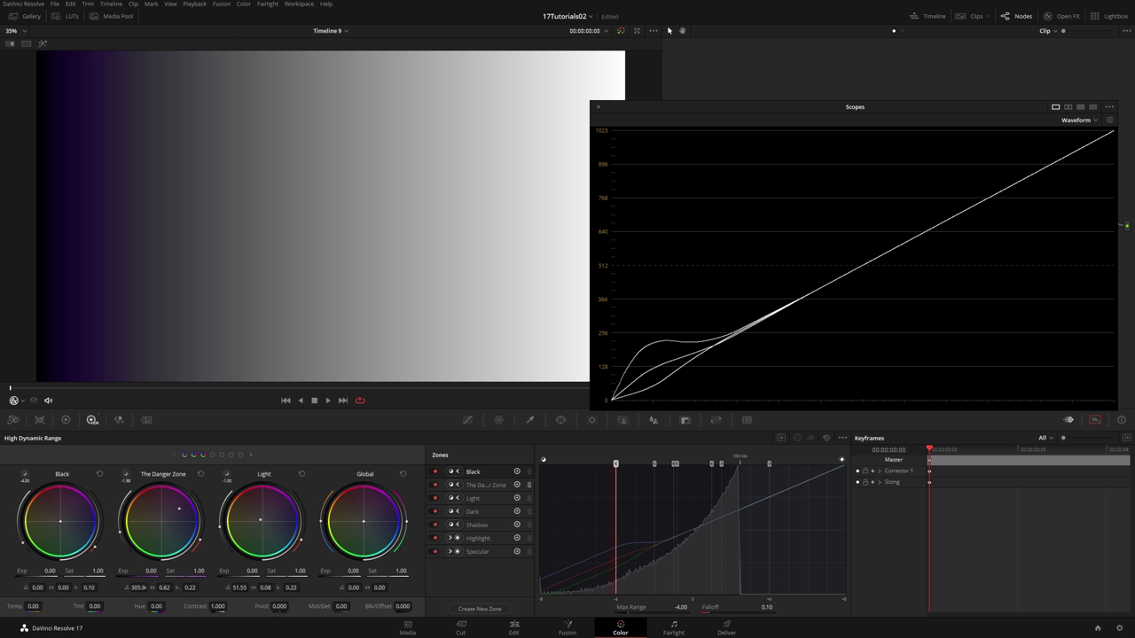
{"action": "left_click_drag", "start_coordinate": [98, 570], "coordinate": [54, 570]}
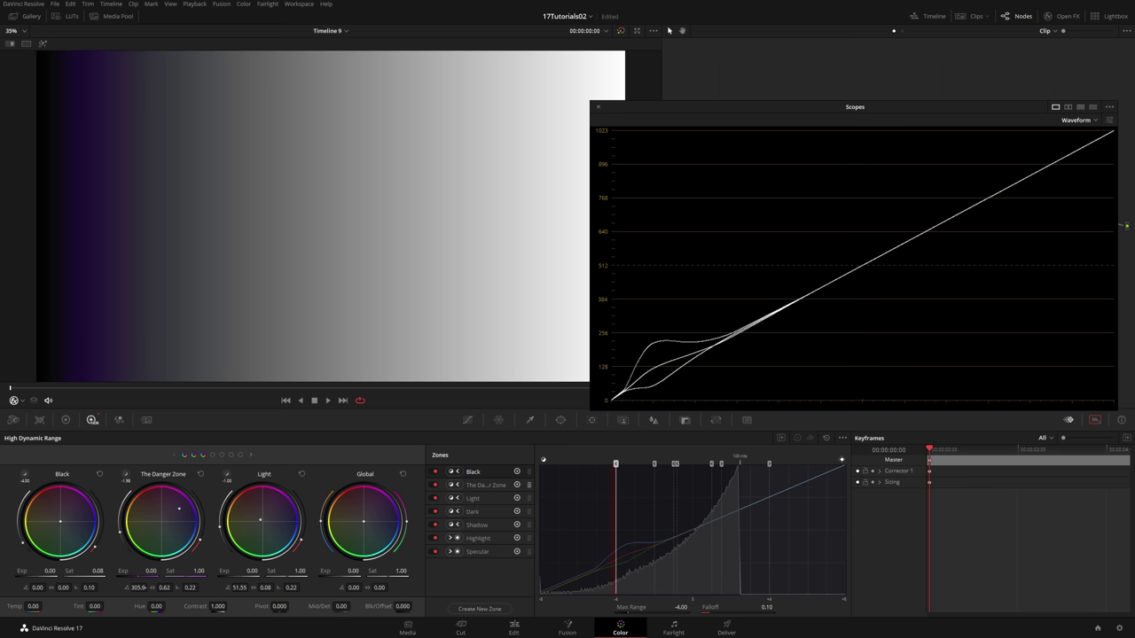
Step: Warm the grade to temperature 3164.8 and tint -11.54, with global exposure nudged up
{"action": "left_click_drag", "start_coordinate": [346, 572], "coordinate": [493, 563]}
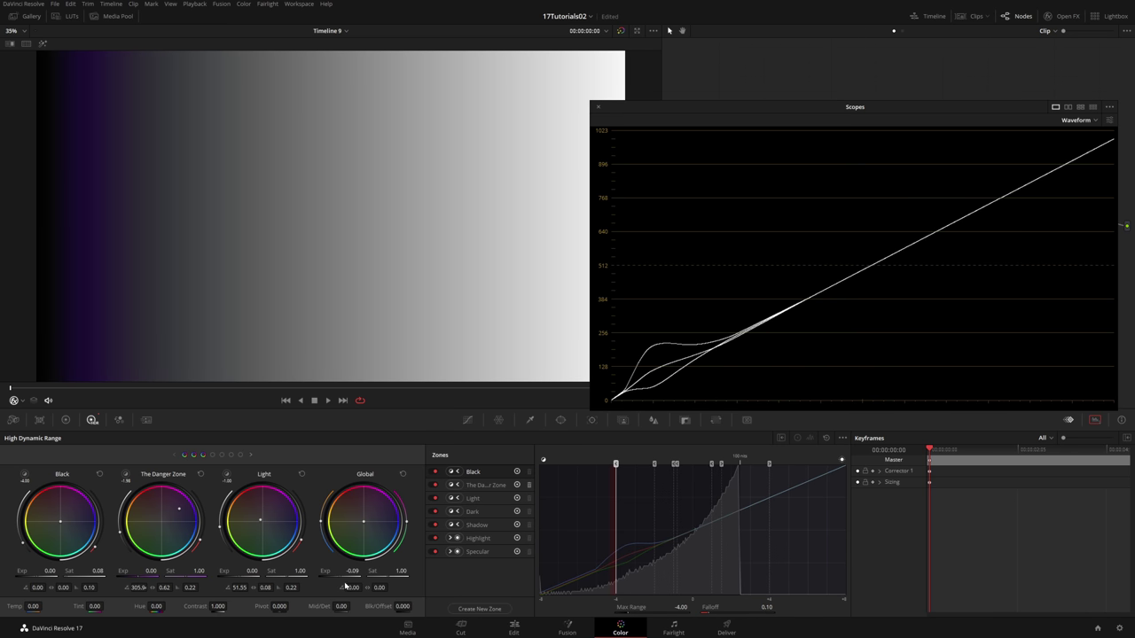
{"action": "left_click_drag", "start_coordinate": [346, 586], "coordinate": [400, 510]}
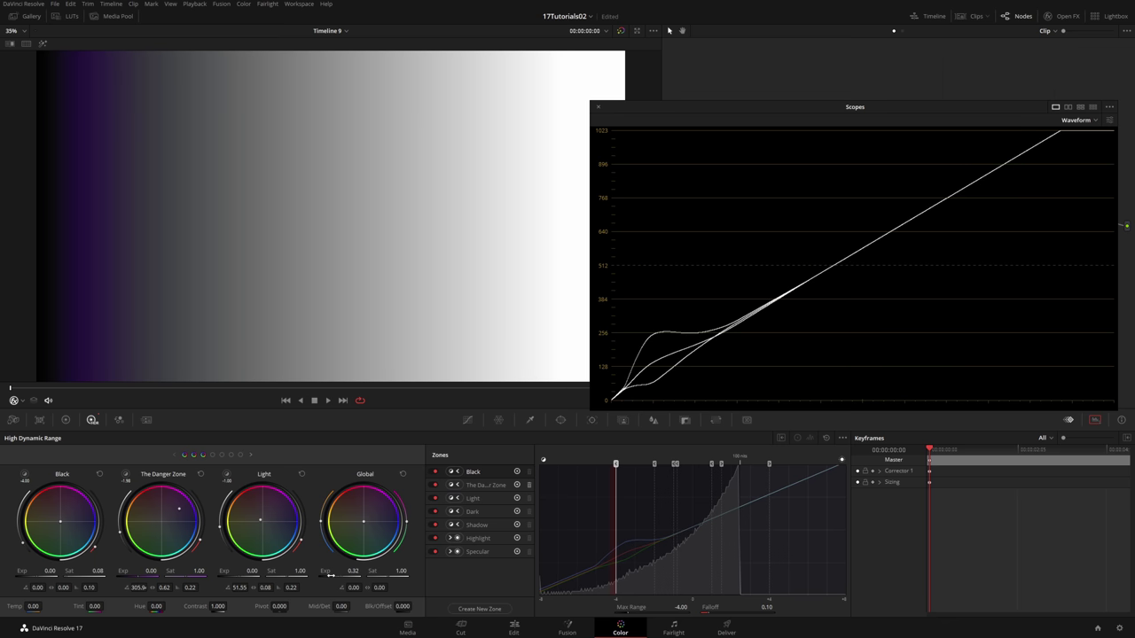
{"action": "left_click_drag", "start_coordinate": [330, 576], "coordinate": [574, 561]}
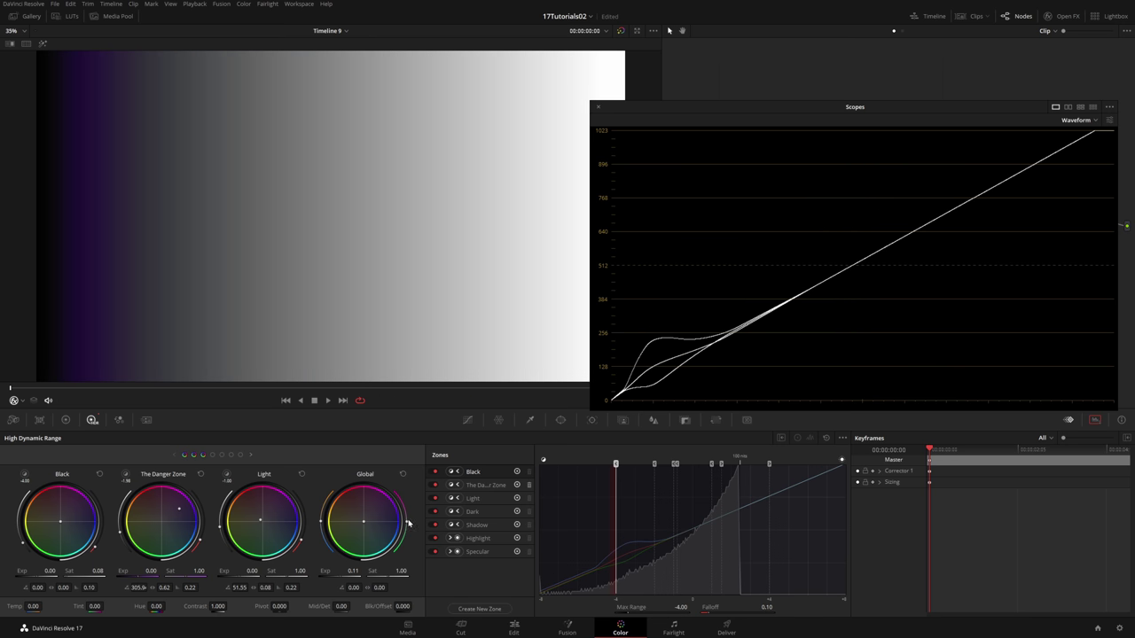
{"action": "mouse_move", "coordinate": [406, 523]}
{"action": "left_mouse_down"}
{"action": "mouse_move", "coordinate": [308, 528]}
{"action": "mouse_move", "coordinate": [328, 500]}
{"action": "left_mouse_up"}
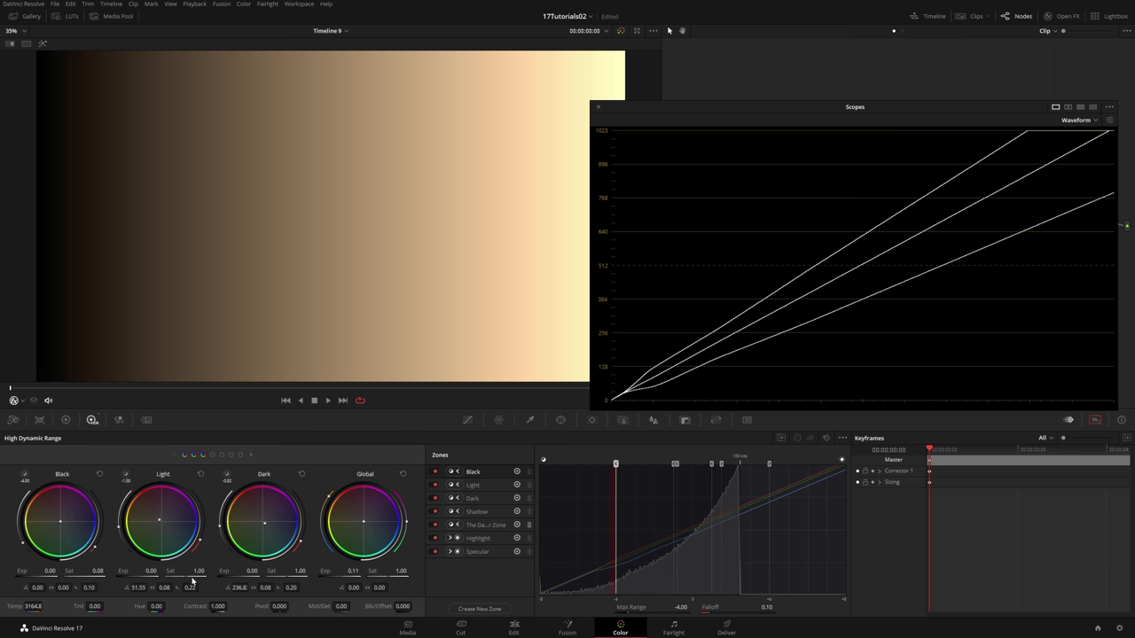
Step: Desaturate the Light zone to 0.10
{"action": "double_click", "coordinate": [193, 581]}
{"action": "mouse_move", "coordinate": [199, 572]}
{"action": "left_mouse_down"}
{"action": "mouse_move", "coordinate": [142, 571]}
{"action": "mouse_move", "coordinate": [268, 515]}
{"action": "left_mouse_up"}
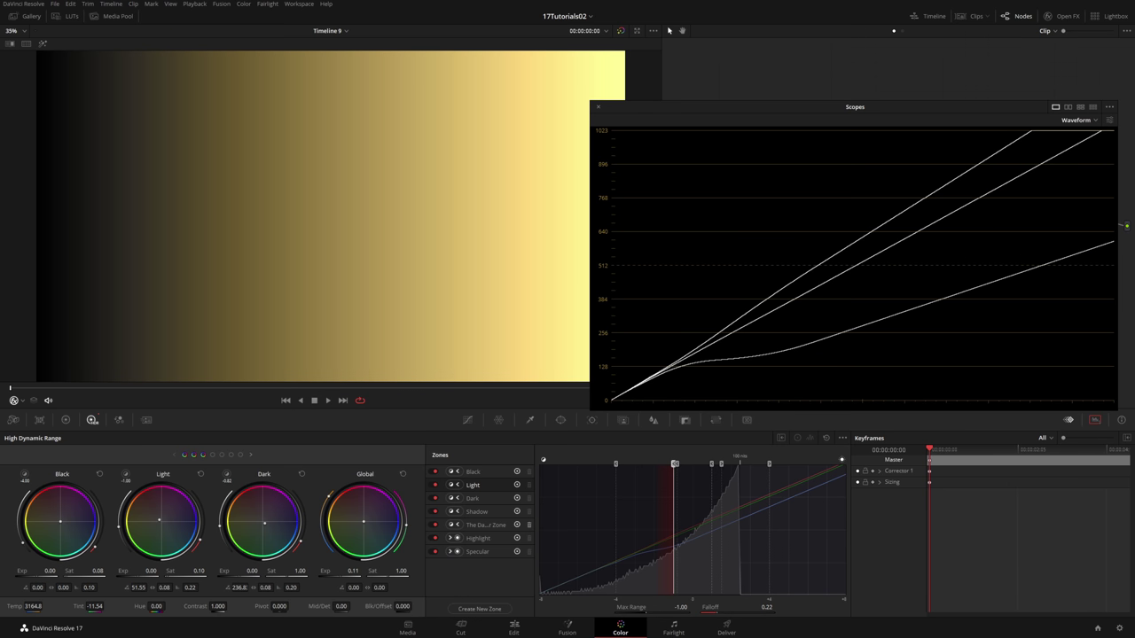
{"action": "left_click", "coordinate": [65, 420]}
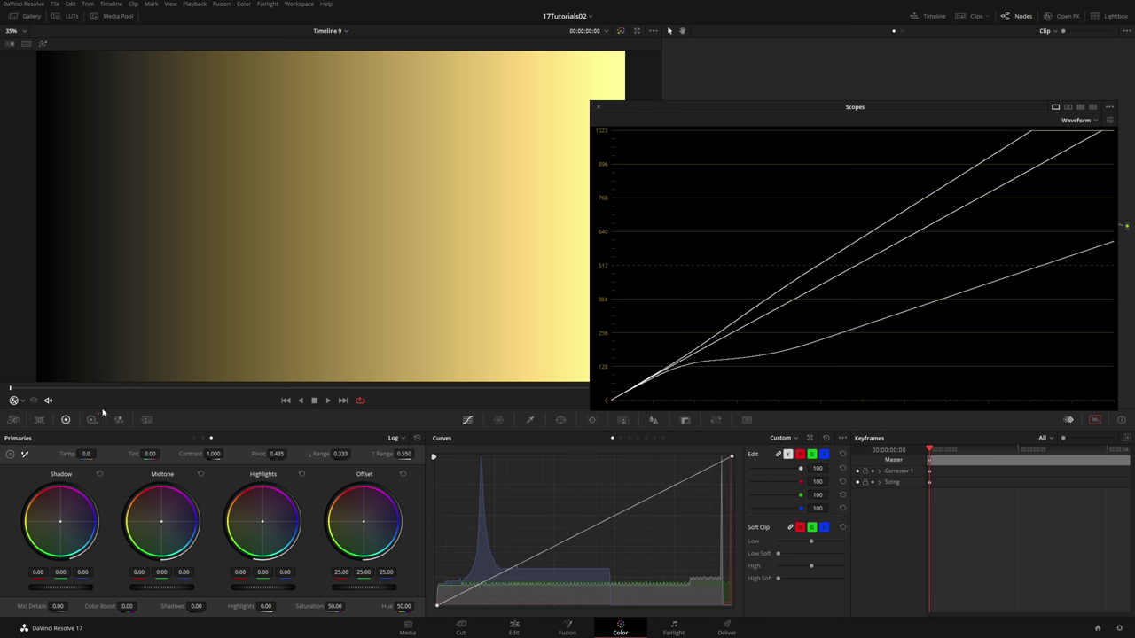
Step: Set Primaries to Wheels mode, then display Custom curves beside the HDR zone wheels
{"action": "left_click", "coordinate": [196, 437]}
{"action": "left_click", "coordinate": [91, 419]}
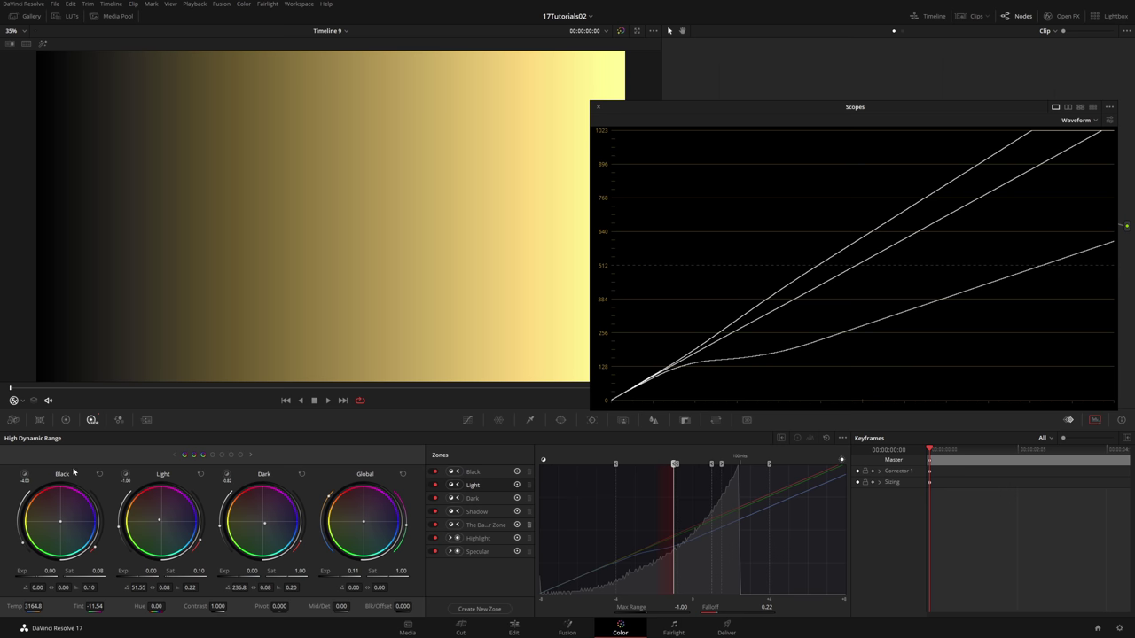
{"action": "left_click", "coordinate": [91, 420]}
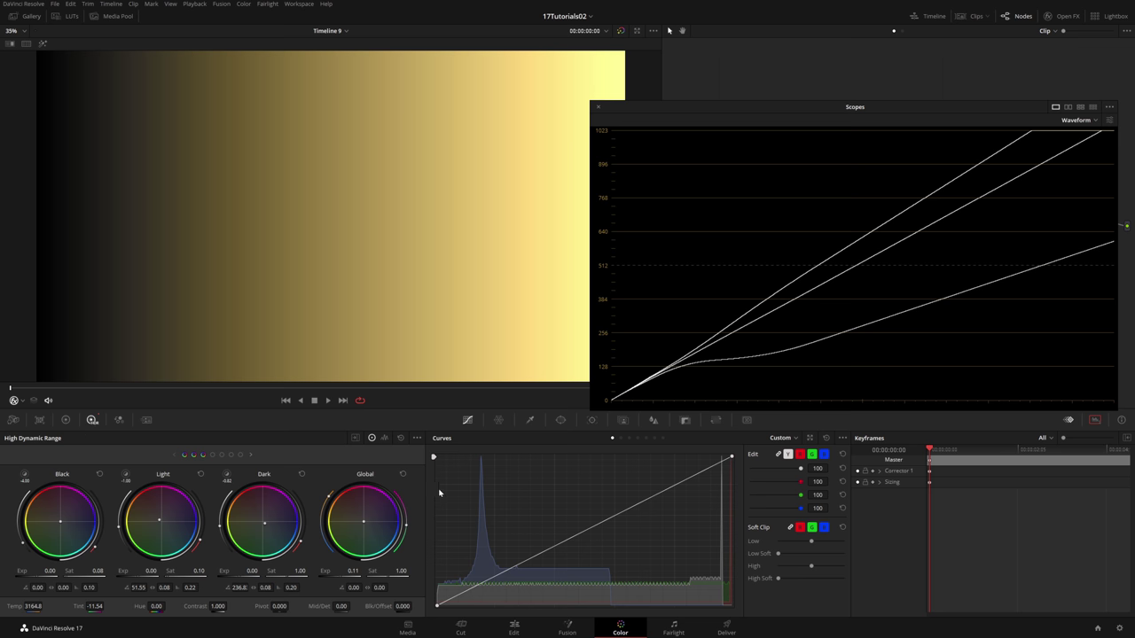
{"action": "double_click", "coordinate": [485, 579]}
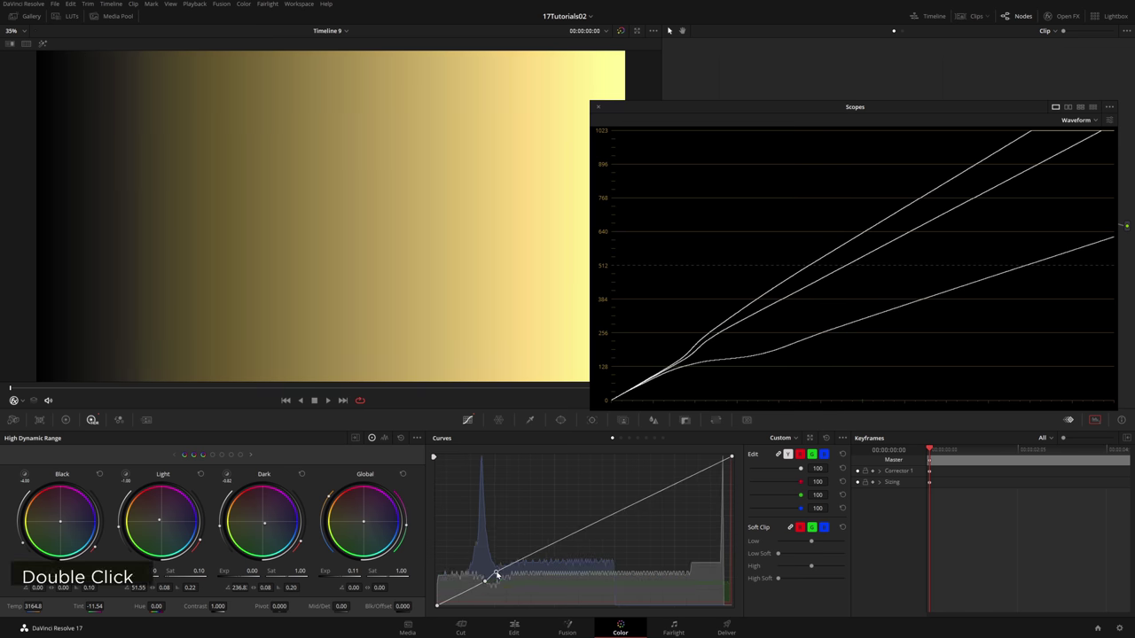
{"action": "left_click", "coordinate": [507, 570]}
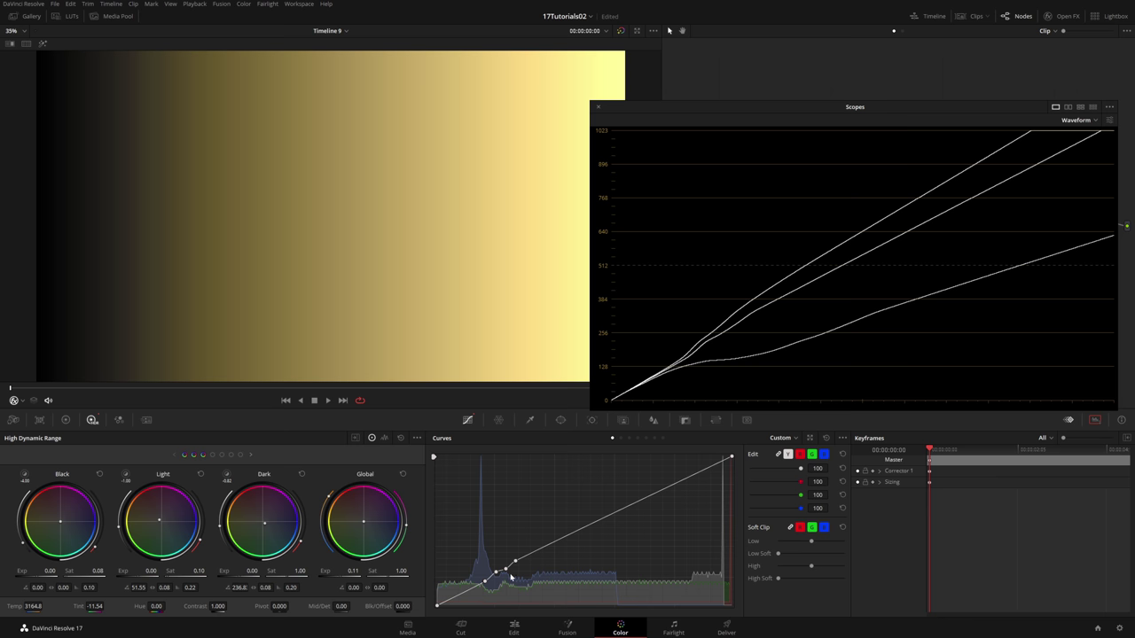
{"action": "left_click", "coordinate": [827, 438]}
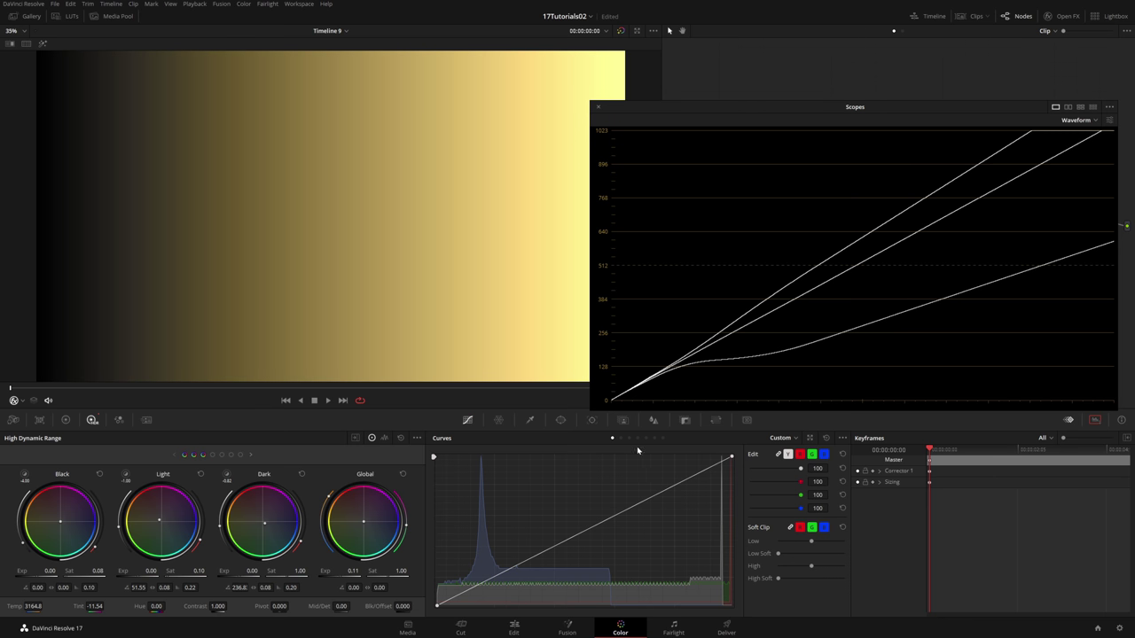
Step: Compare Primaries and HDR wheels, then set Primaries to Log mode for Shadow, Midtone, Highlights
{"action": "left_click", "coordinate": [66, 420]}
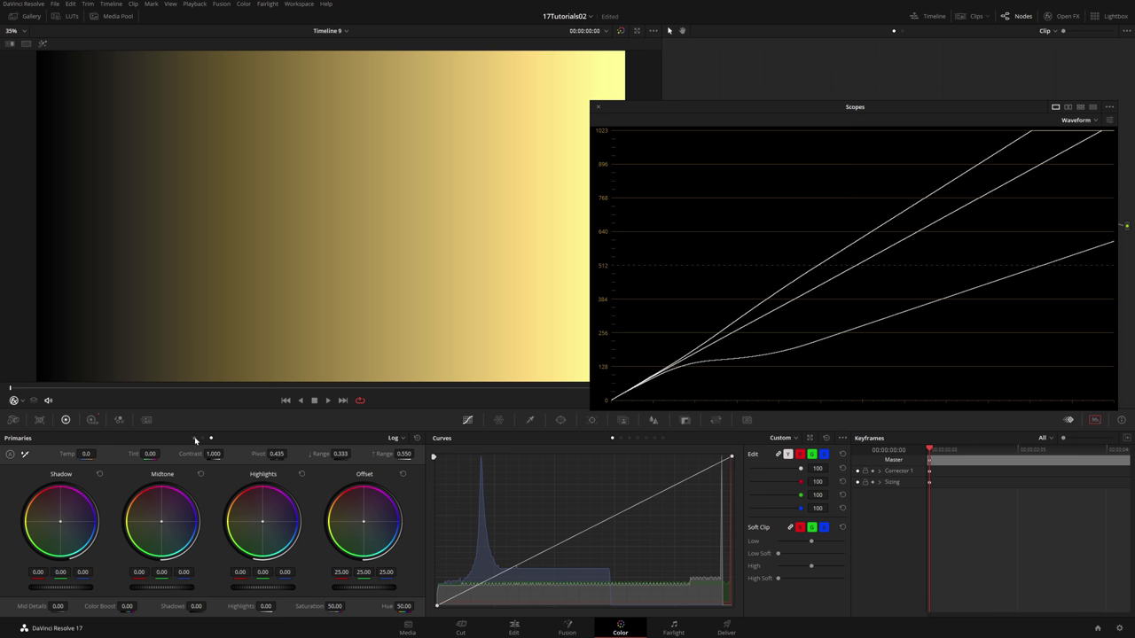
{"action": "left_click", "coordinate": [196, 439]}
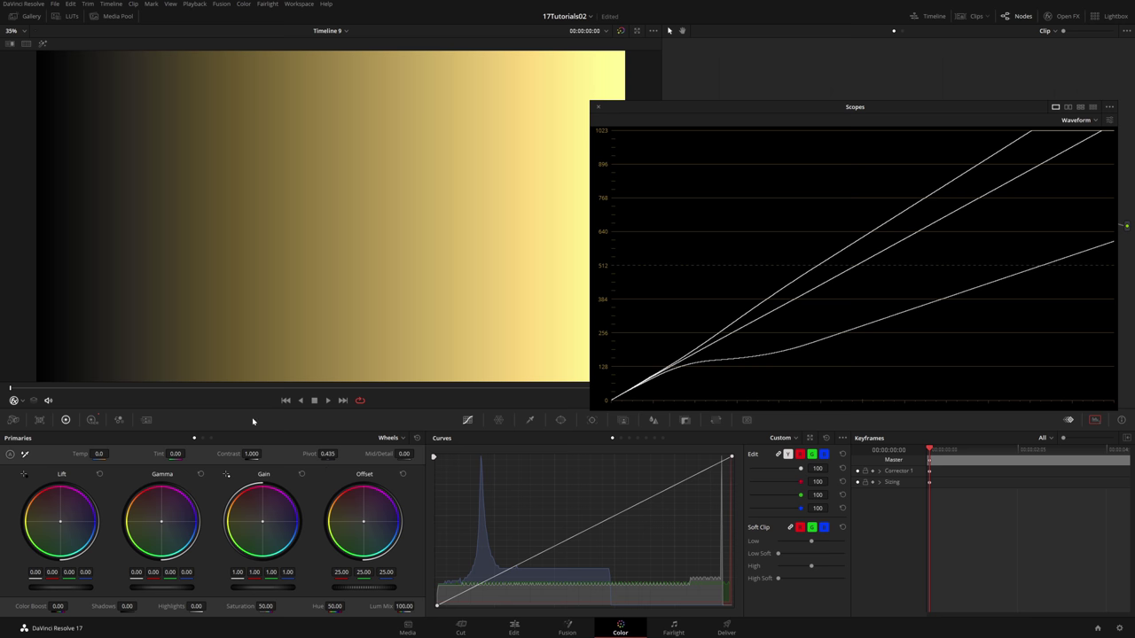
{"action": "left_click", "coordinate": [93, 423]}
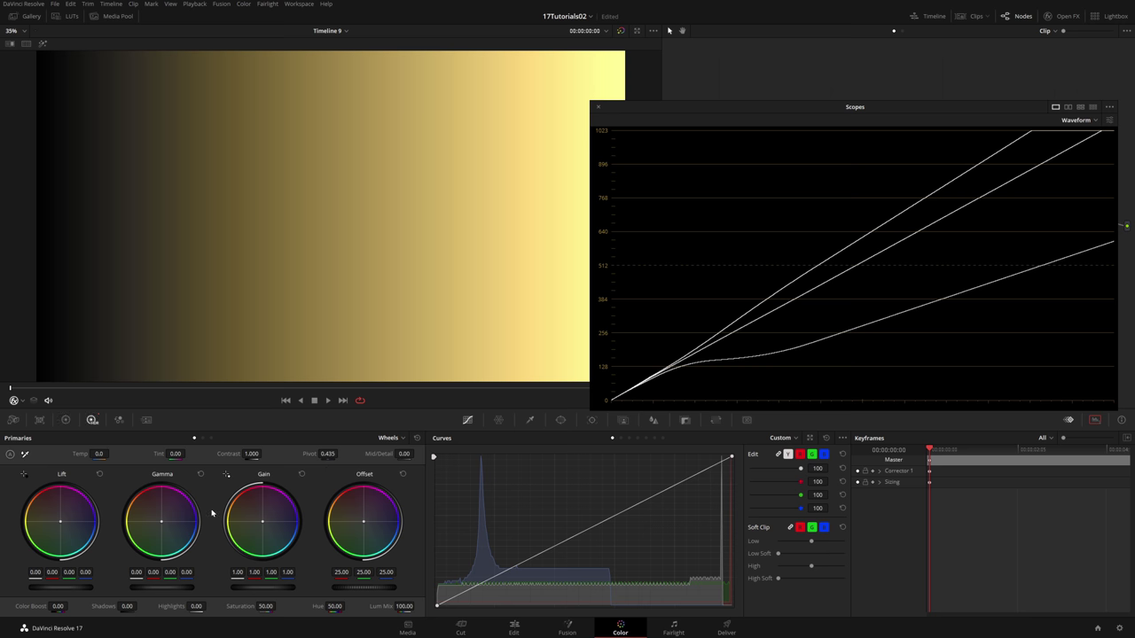
{"action": "left_click", "coordinate": [65, 420]}
{"action": "left_click", "coordinate": [396, 441]}
{"action": "left_click", "coordinate": [407, 468]}
{"action": "left_click", "coordinate": [93, 420]}
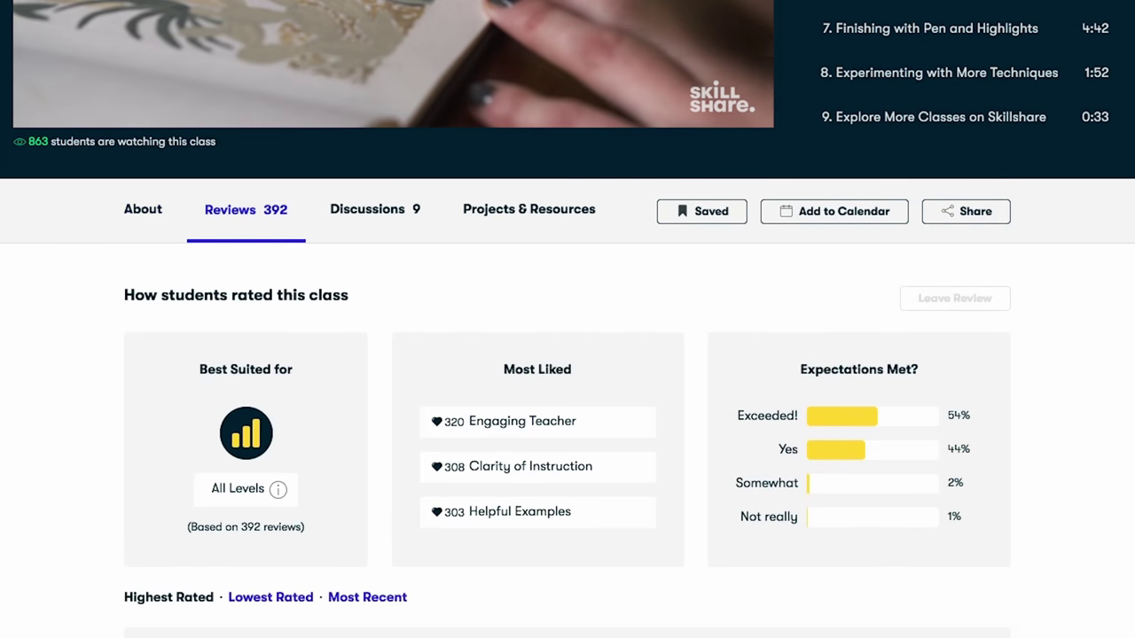
Step: Browse the Digital Design class discussions, then open its Projects & Resources section
{"action": "left_click", "coordinate": [370, 231]}
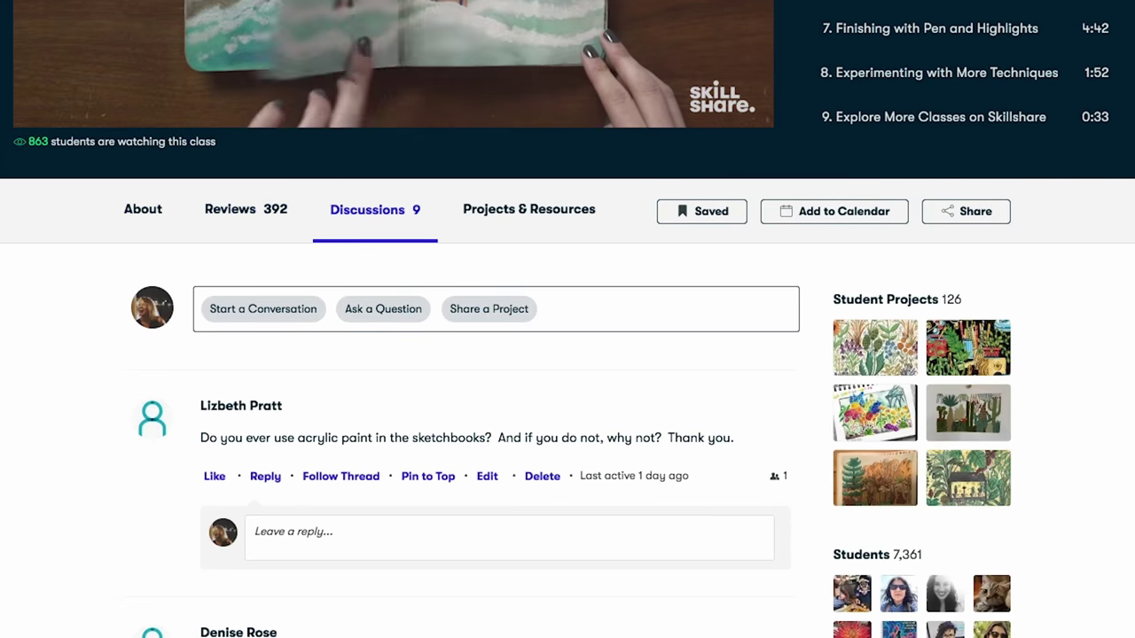
{"action": "left_click", "coordinate": [517, 213]}
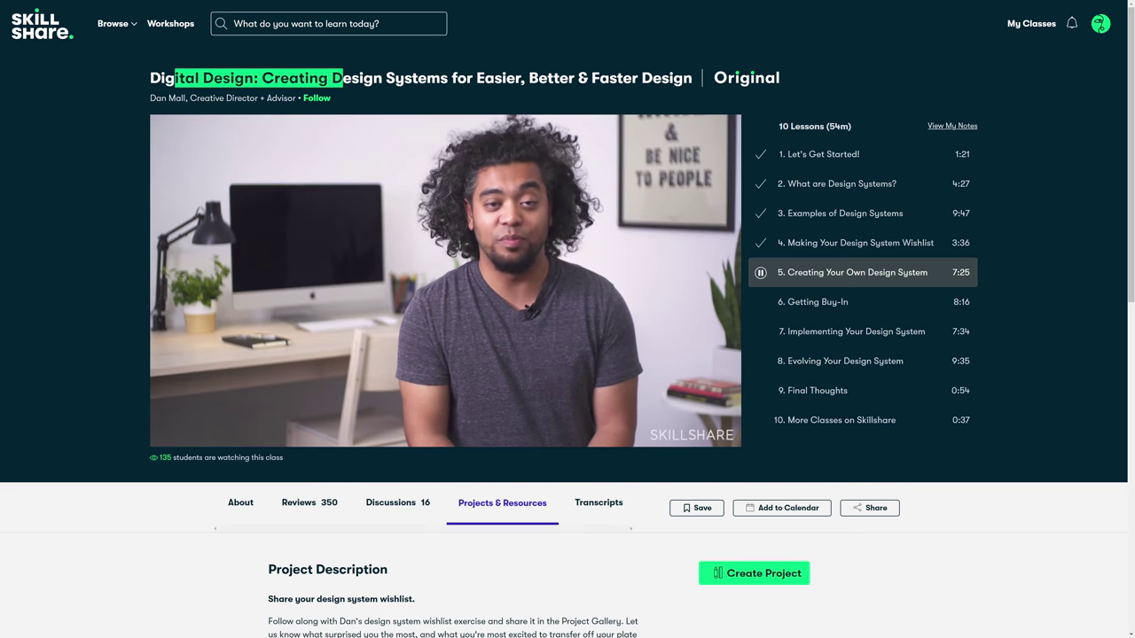
Step: Highlight the Digital Design class title and scroll to the wishlist exercise steps
{"action": "left_click_drag", "start_coordinate": [485, 78], "coordinate": [691, 78]}
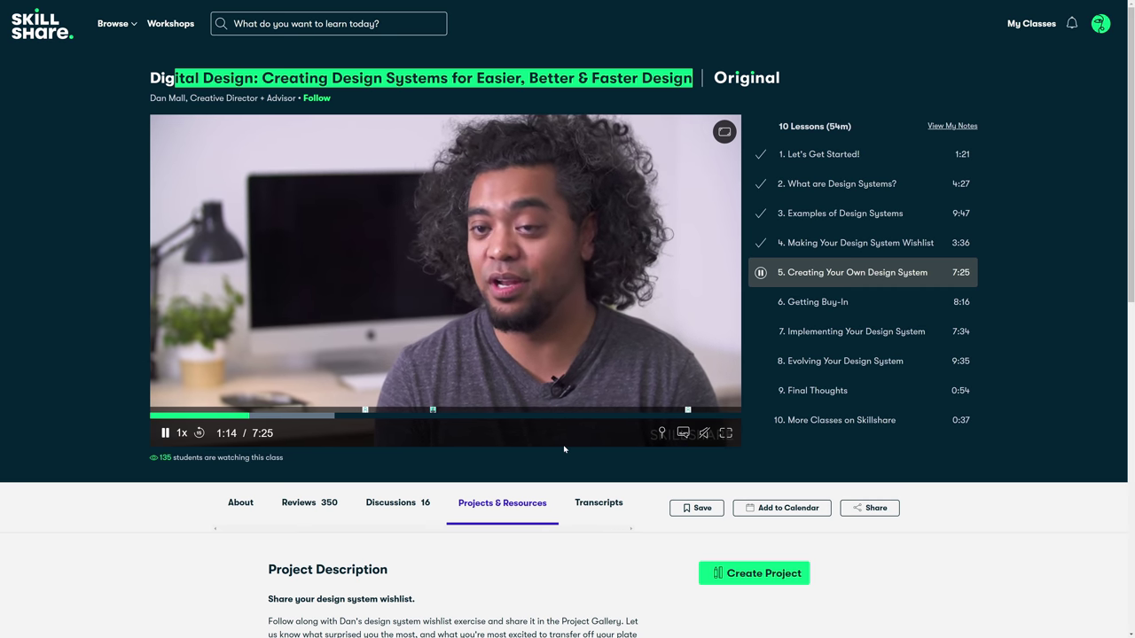
{"action": "scroll", "coordinate": [564, 449], "scroll_direction": "down", "scroll_amount": 1}
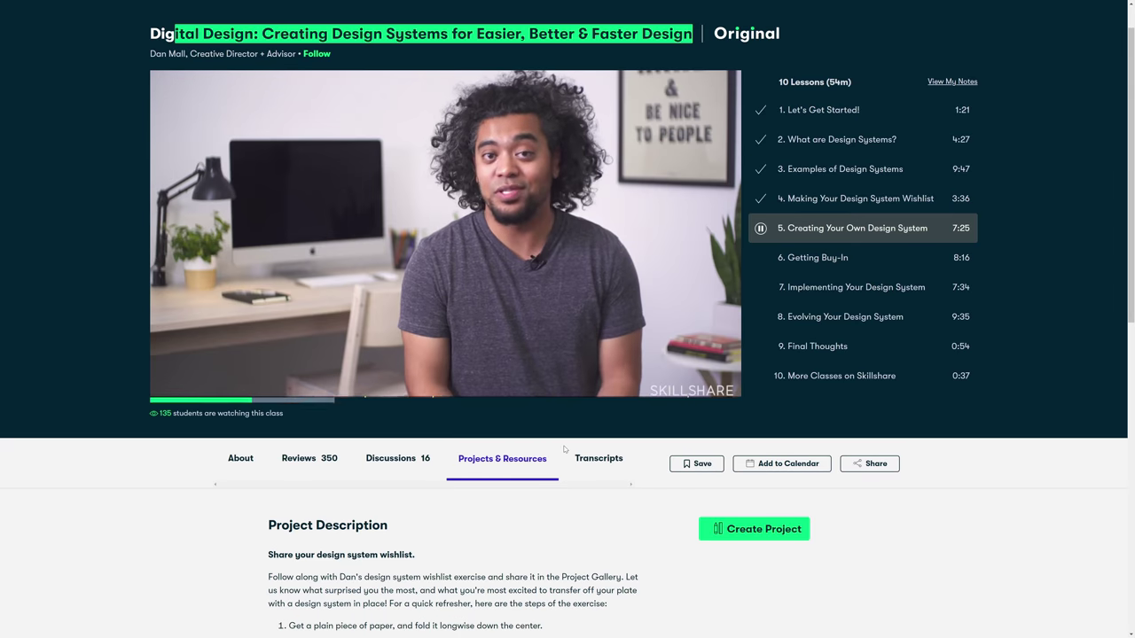